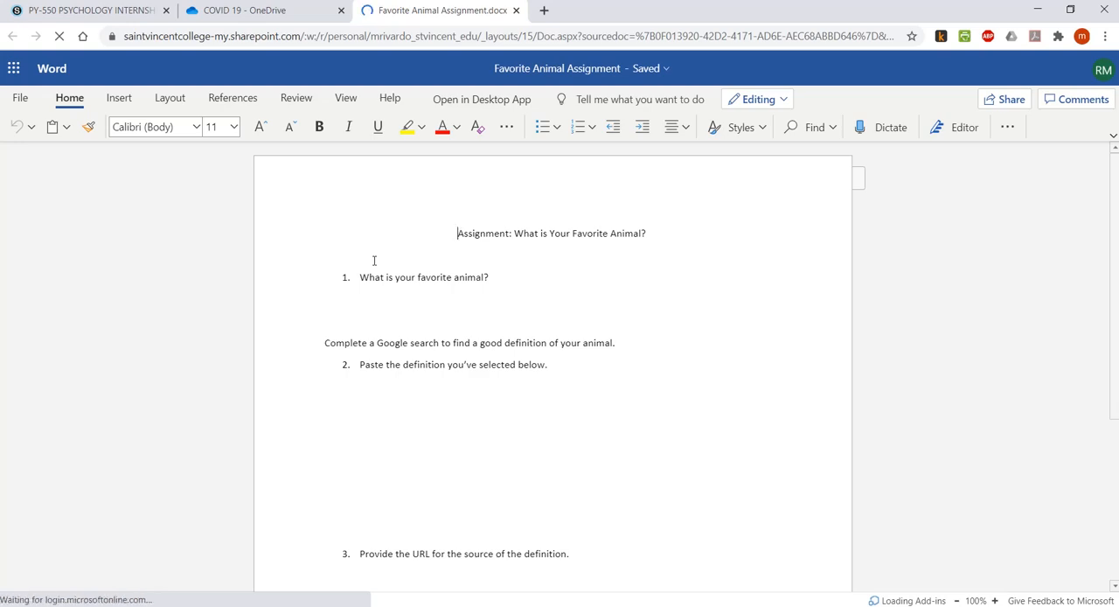
Close the Favorite Animal Assignment document and start a new assignment in the PY-550 PSYCHOLOGY INTERNSHIP course in Schoology.
left_click(516, 10)
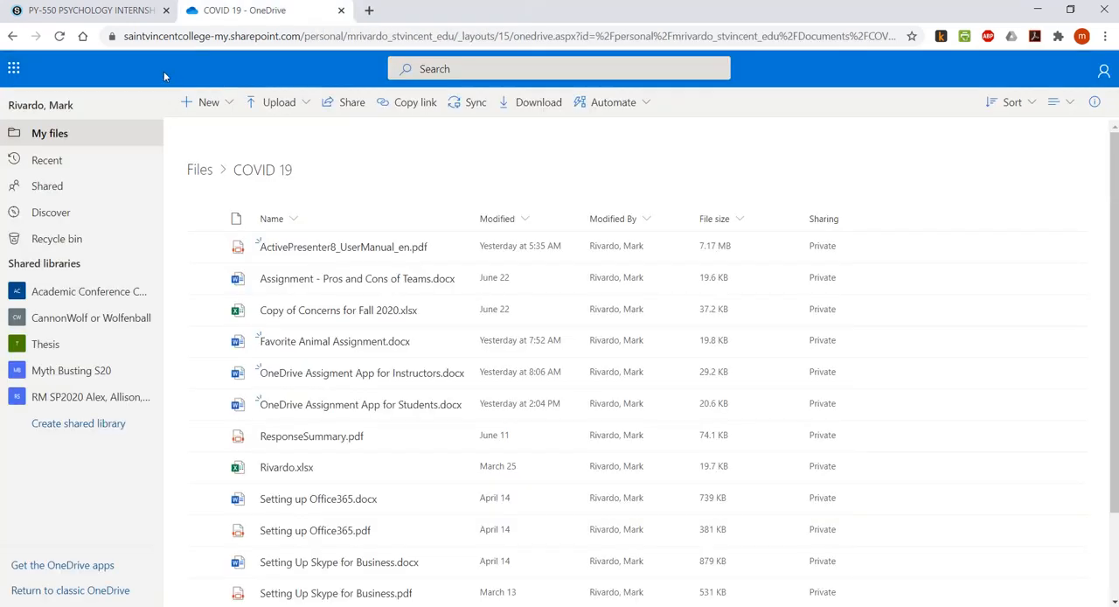
left_click(105, 11)
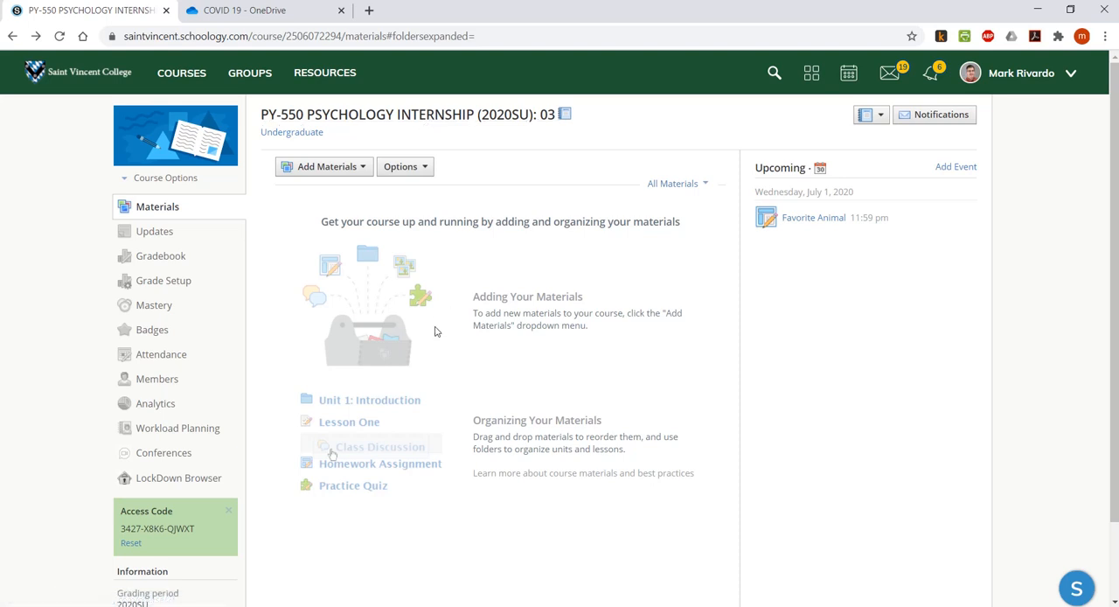
left_click(356, 171)
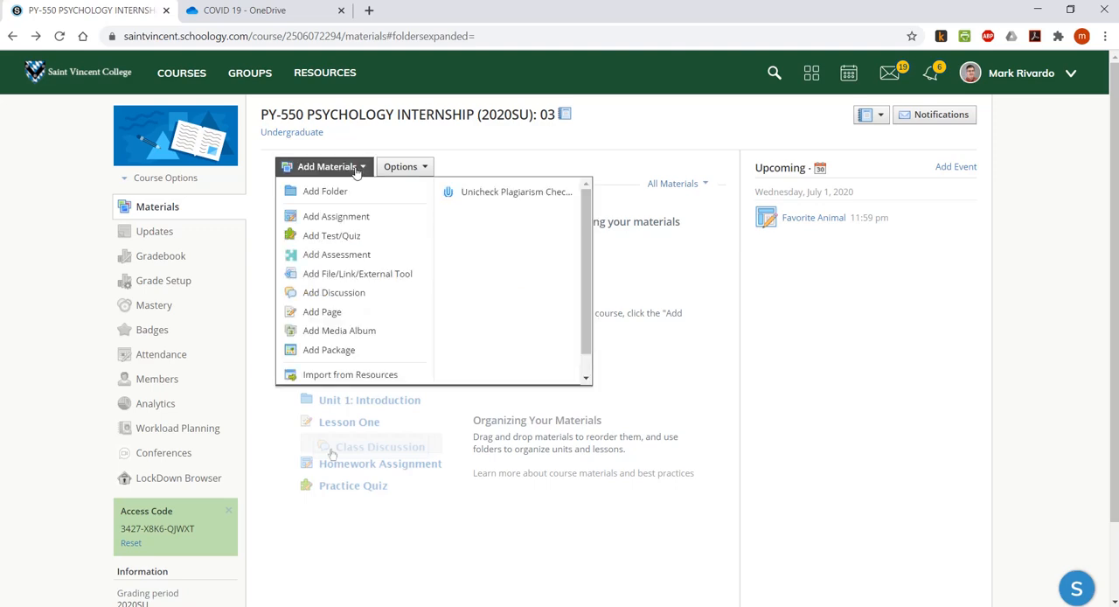
left_click(333, 218)
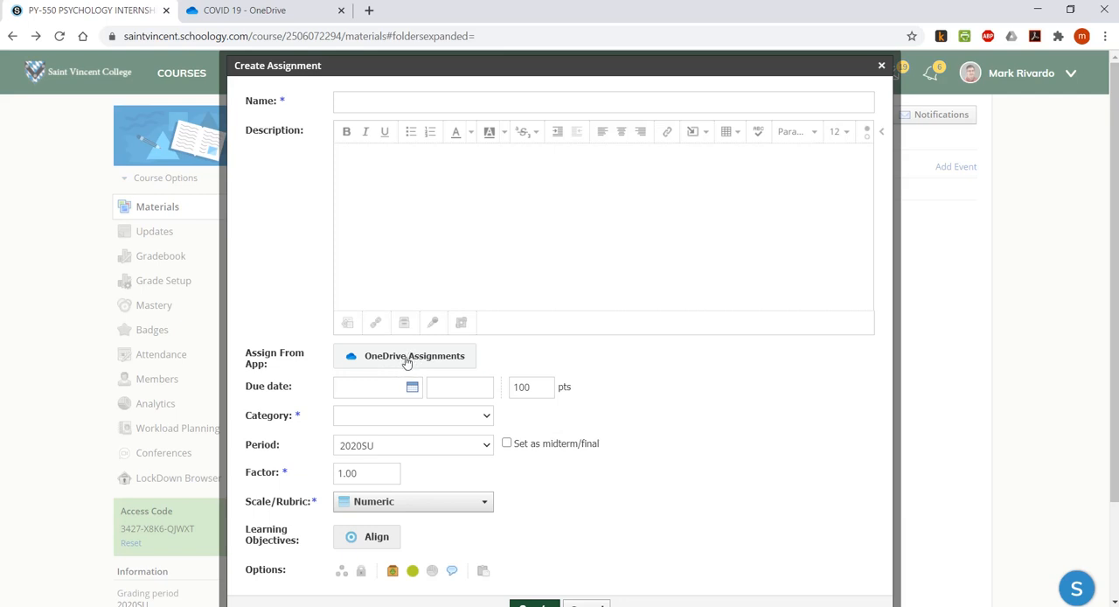
Name the assignment "Favorite Animal" and enter the description "Instruction go here.".
left_click(348, 103)
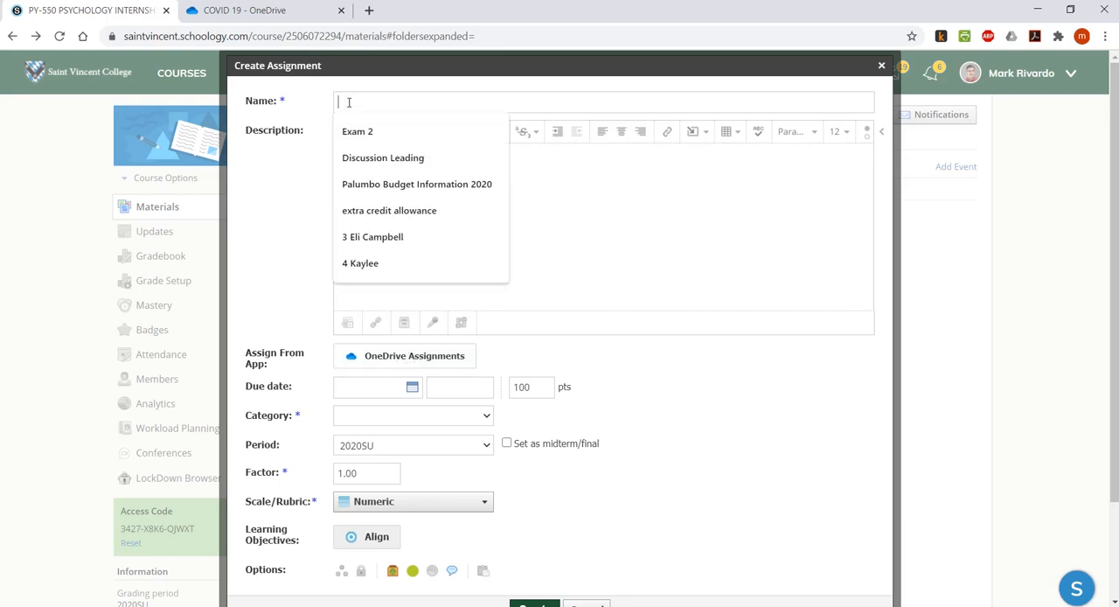
type("Favorite Animal")
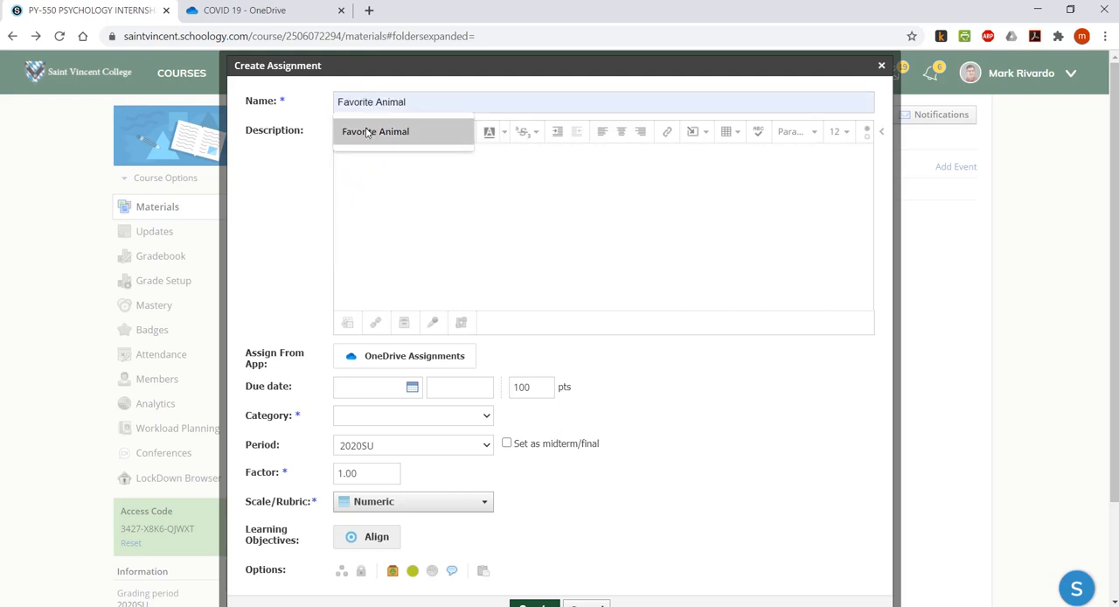
left_click(367, 132)
left_click(356, 157)
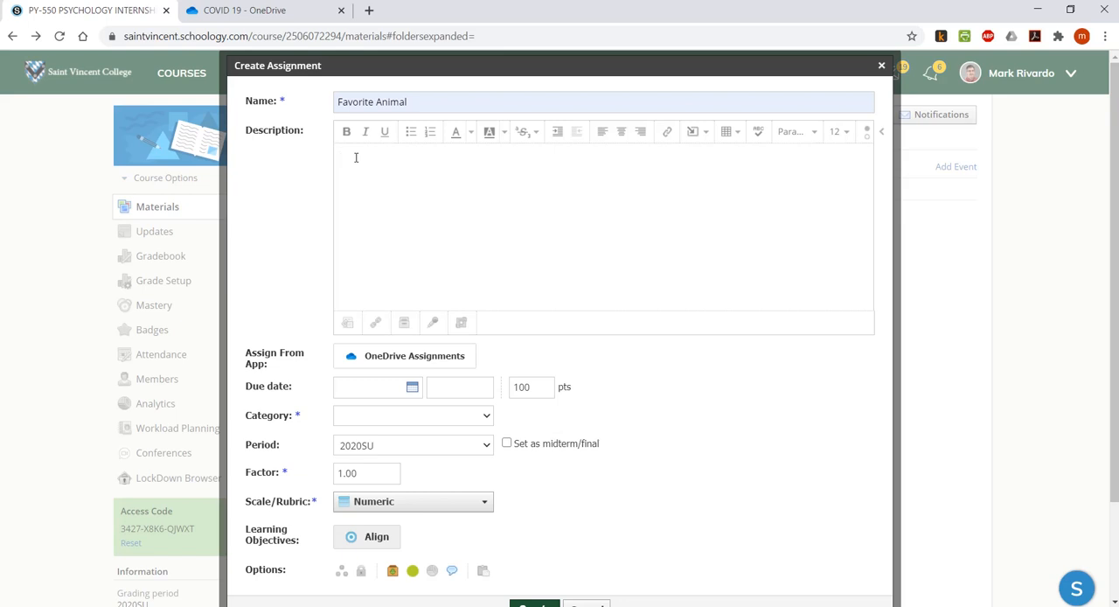
type("Instruction go here.")
Set the assignment's due date to 7/01/20 and its value to 12 points.
left_click(412, 389)
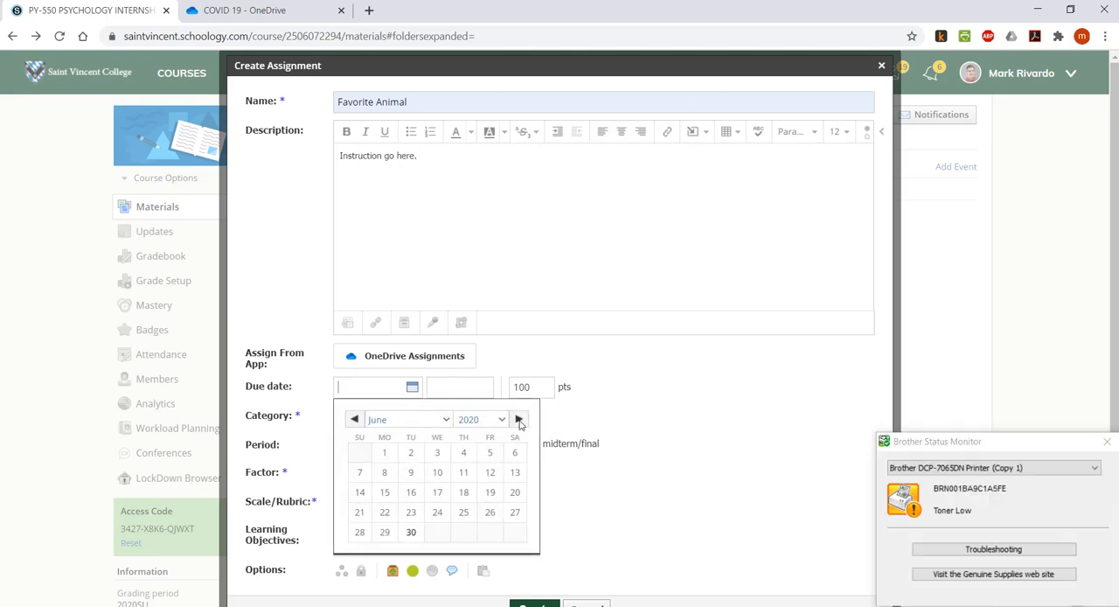
left_click(520, 420)
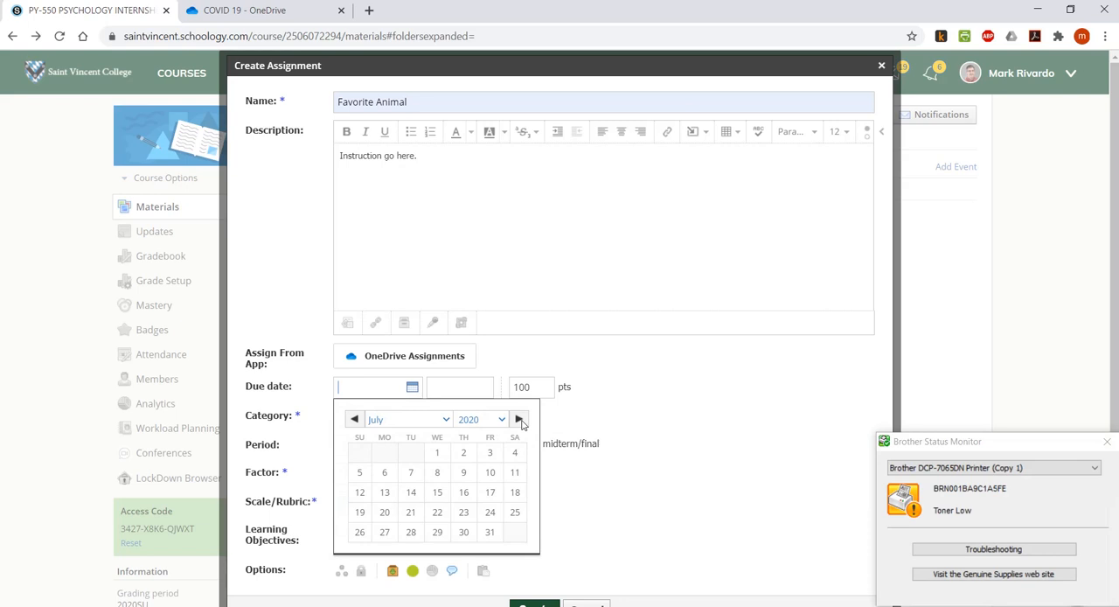
left_click(437, 452)
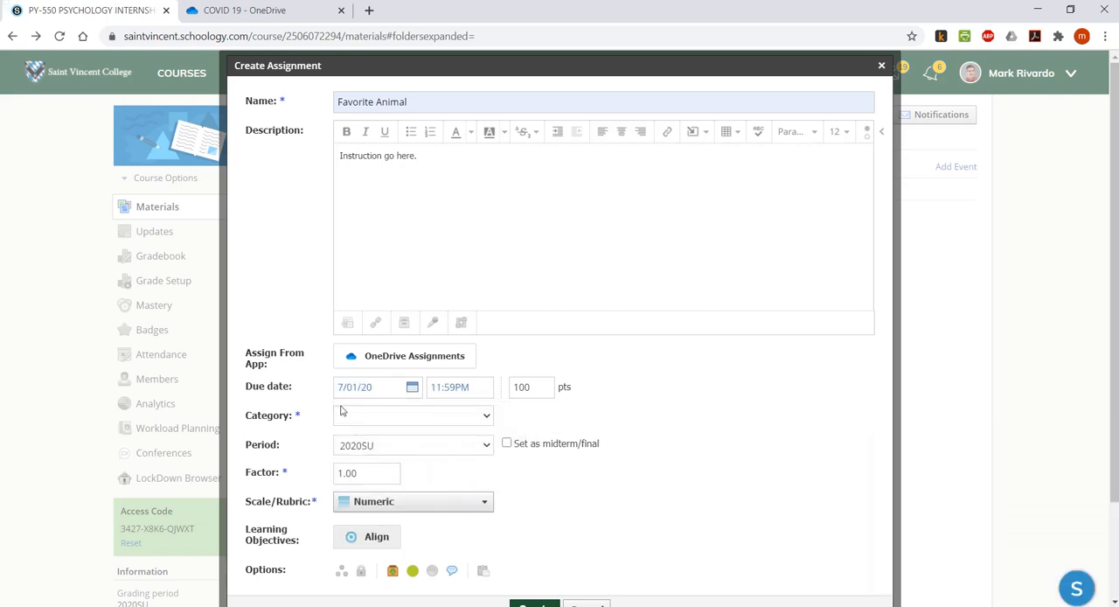
double_click(524, 385)
type("12")
Set the assignment's category to Homework and grade it with the Favorite Animal rubric.
left_click(476, 420)
left_click(390, 458)
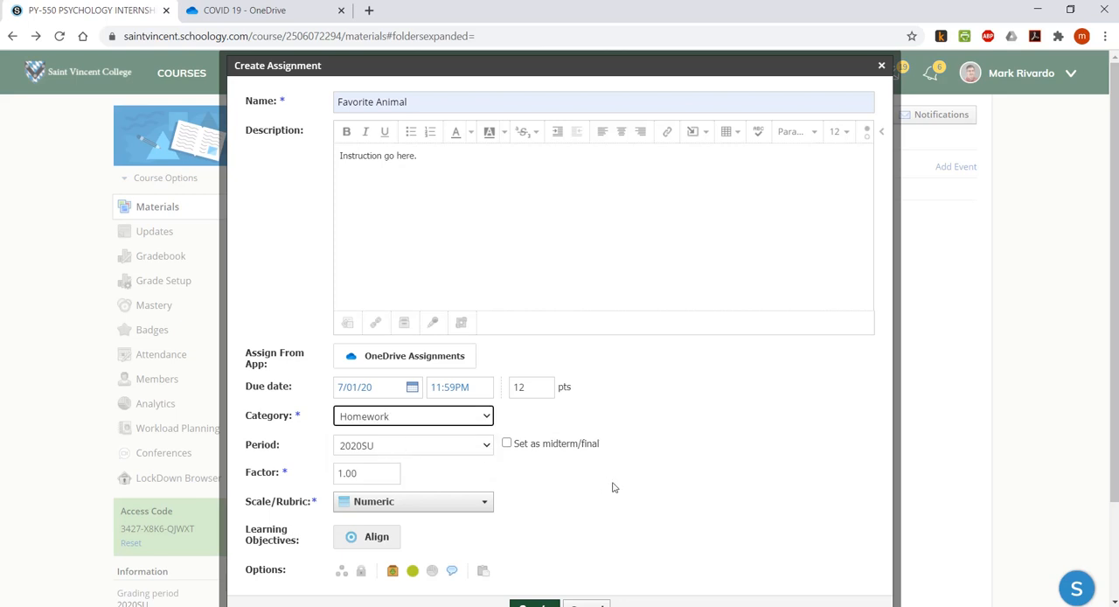
scroll(612, 487, "down", 1)
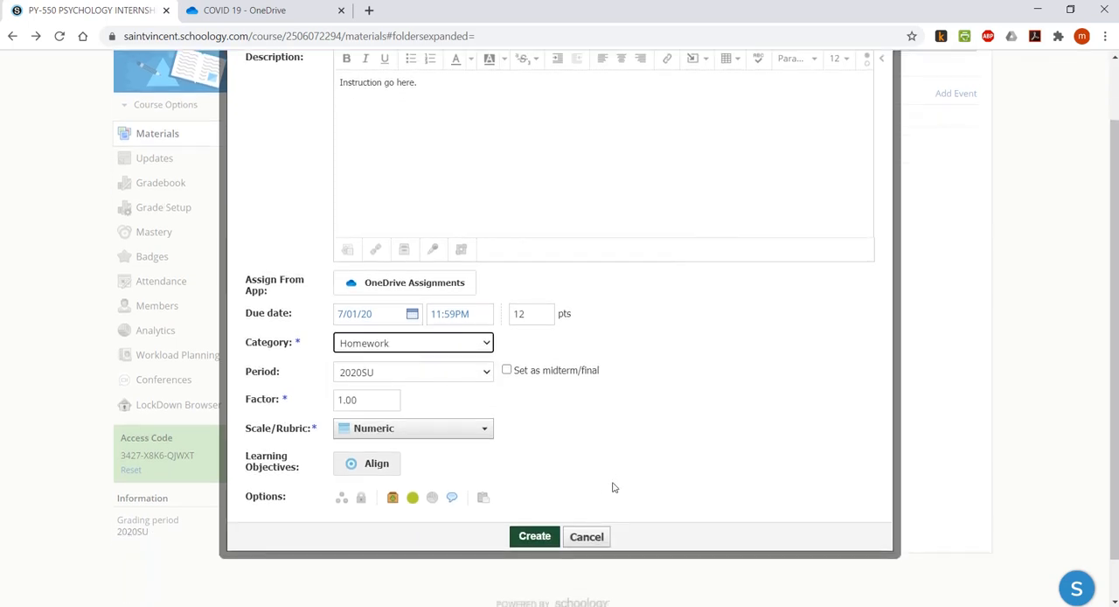
left_click(472, 432)
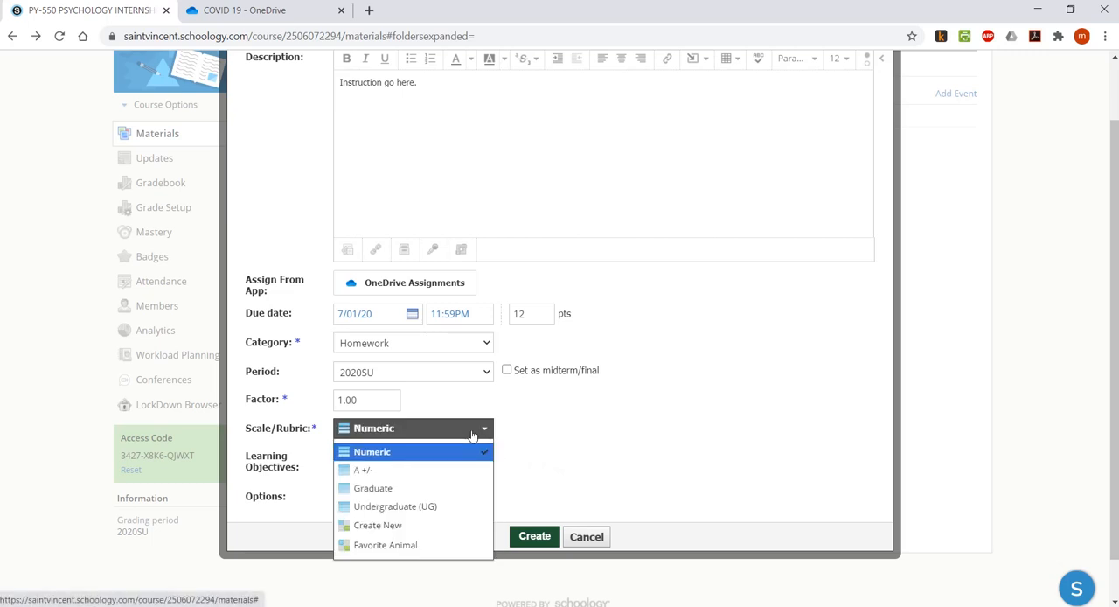
left_click(406, 544)
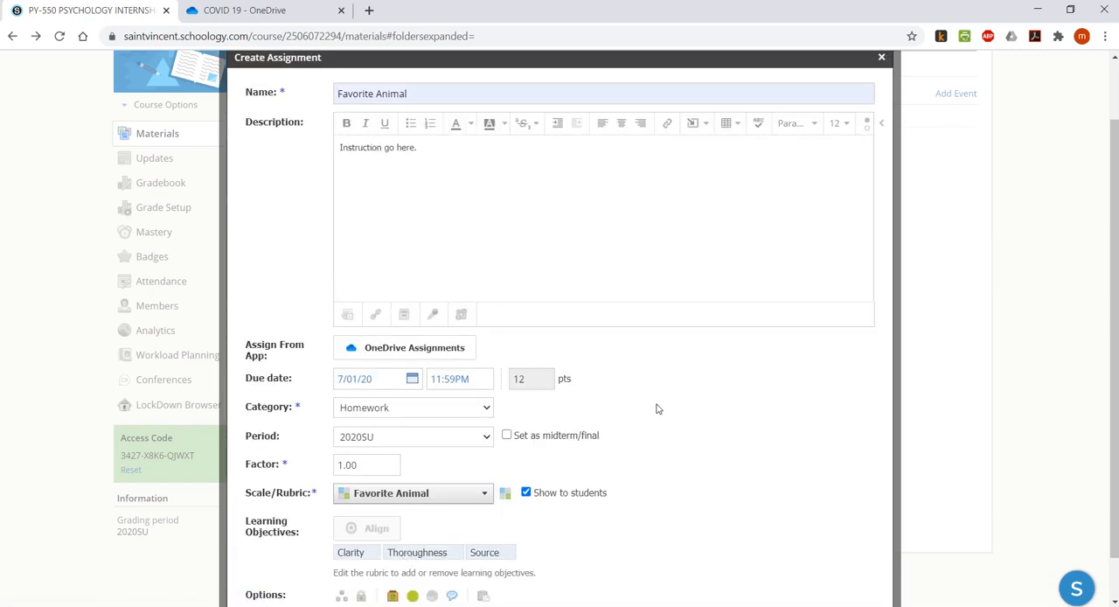
Attach Favorite Animal Assignment.docx from the COVID 19 folder through OneDrive Assignments.
scroll(657, 409, "down", 1)
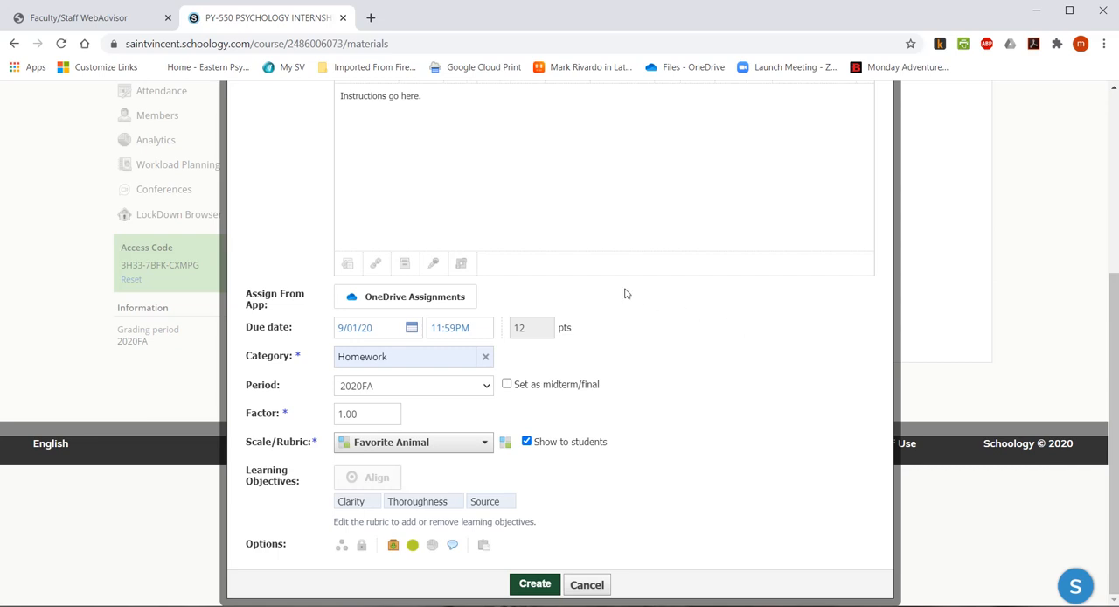
left_click(423, 298)
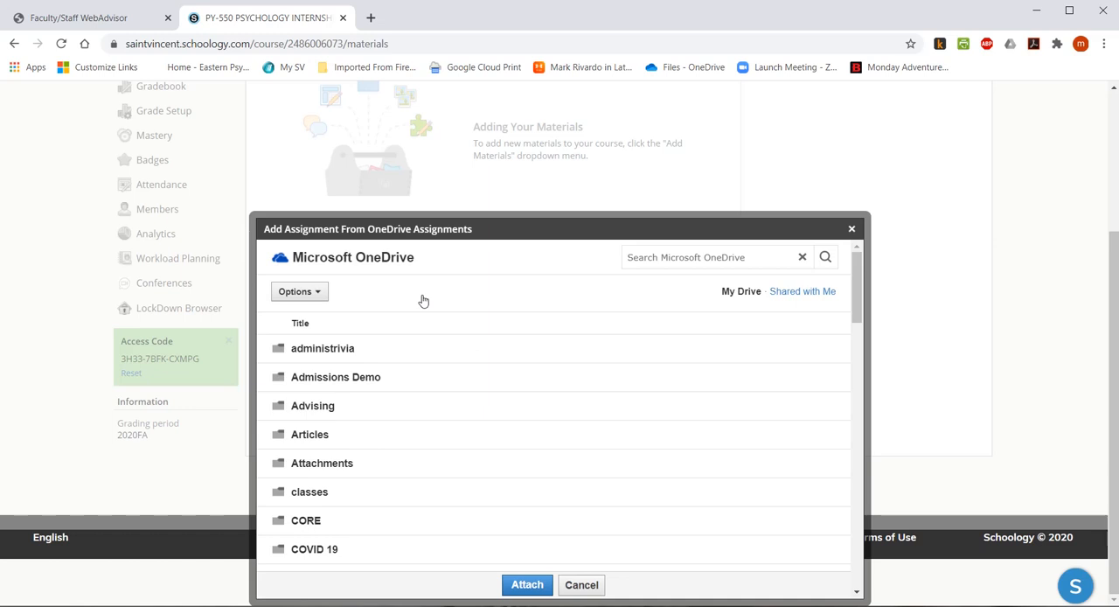
left_click(317, 549)
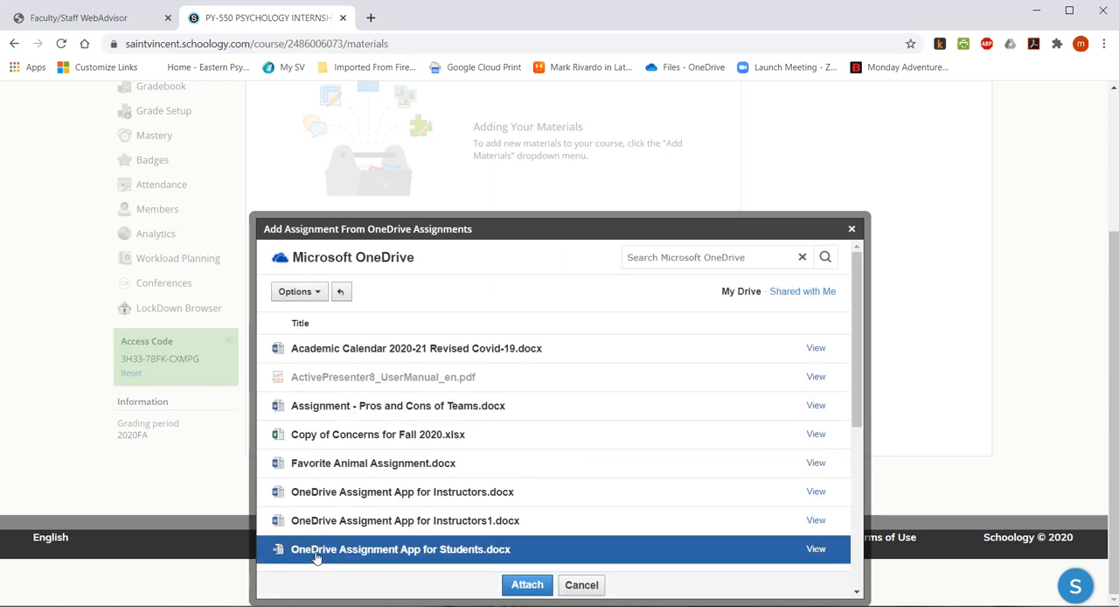
scroll(426, 359, "down", 2)
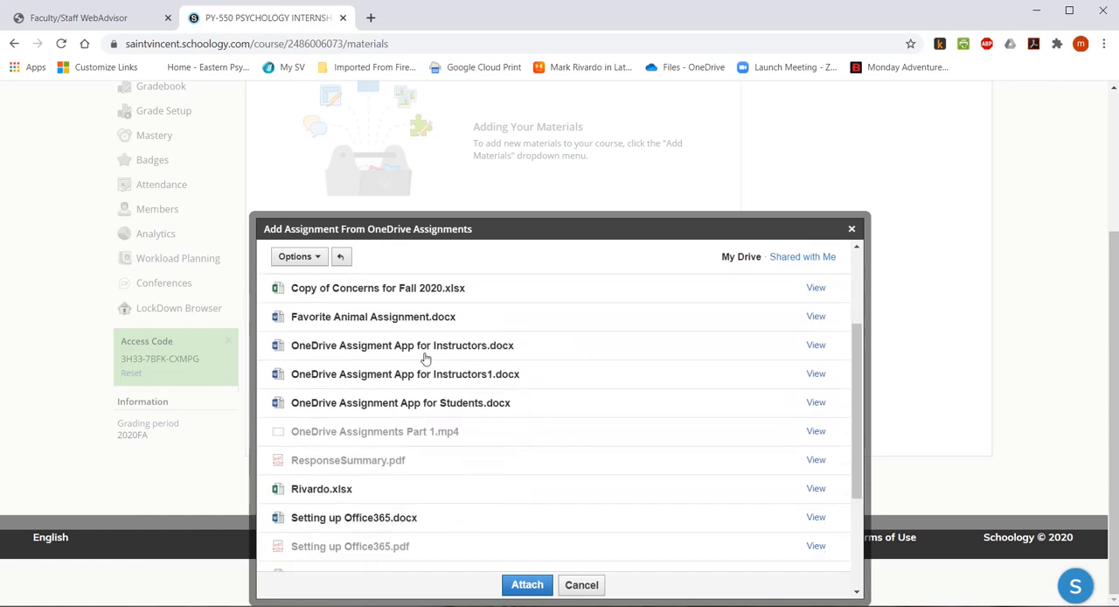
scroll(426, 359, "up", 2)
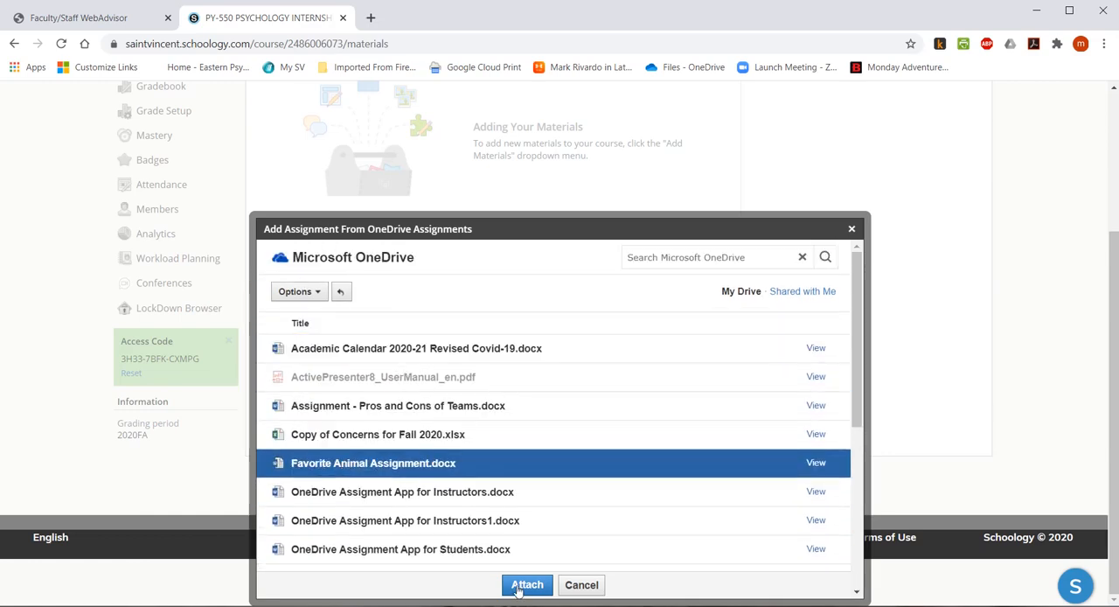
left_click(527, 585)
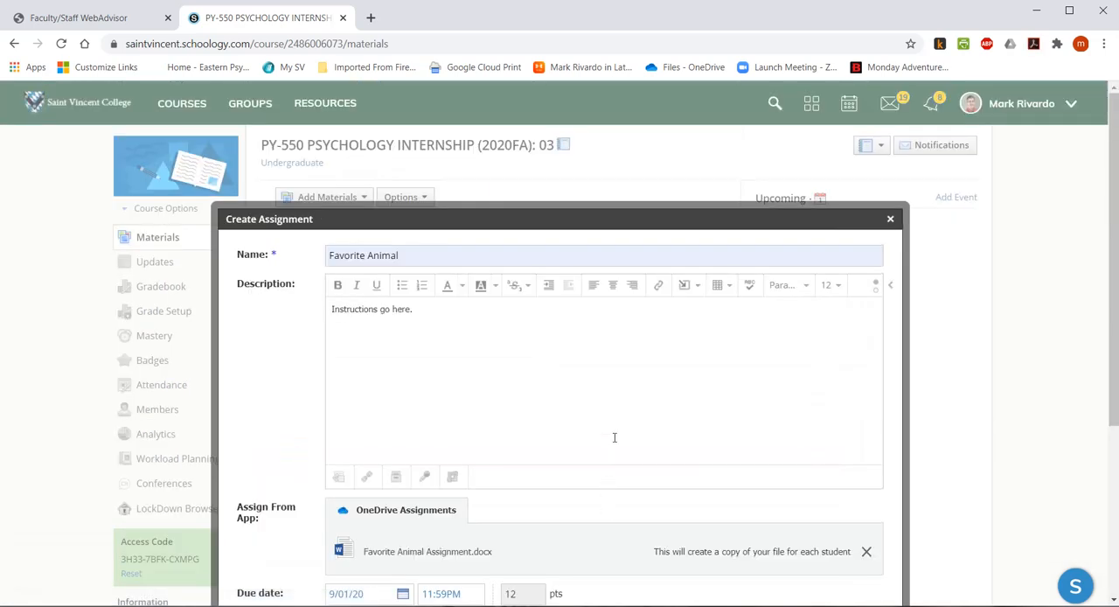
Create the Favorite Animal assignment with the attached document in the course materials.
scroll(612, 437, "down", 3)
left_click(532, 585)
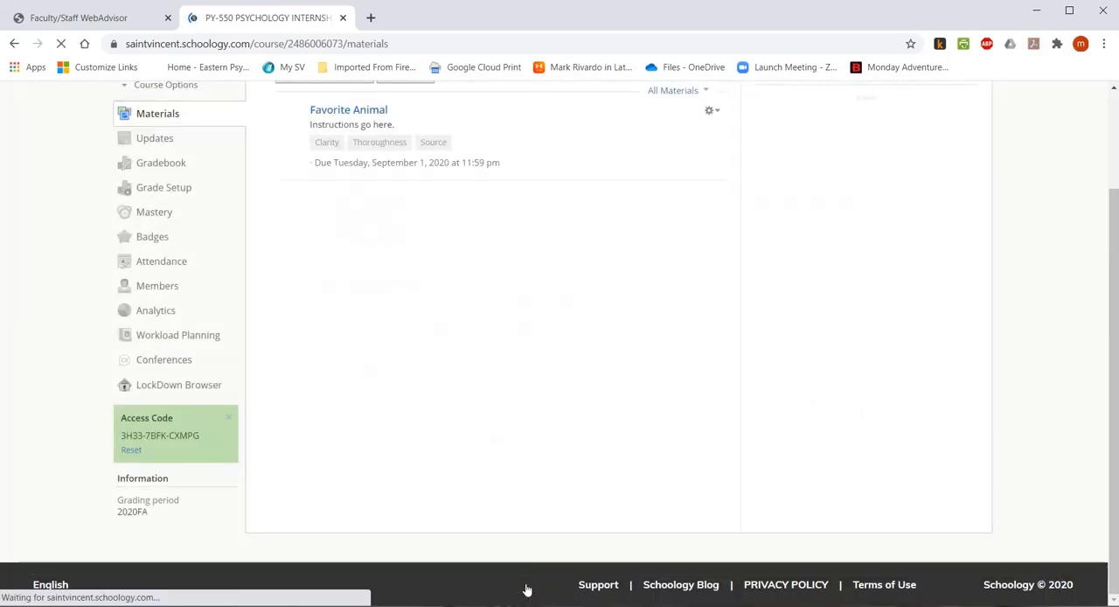
scroll(529, 429, "up", 3)
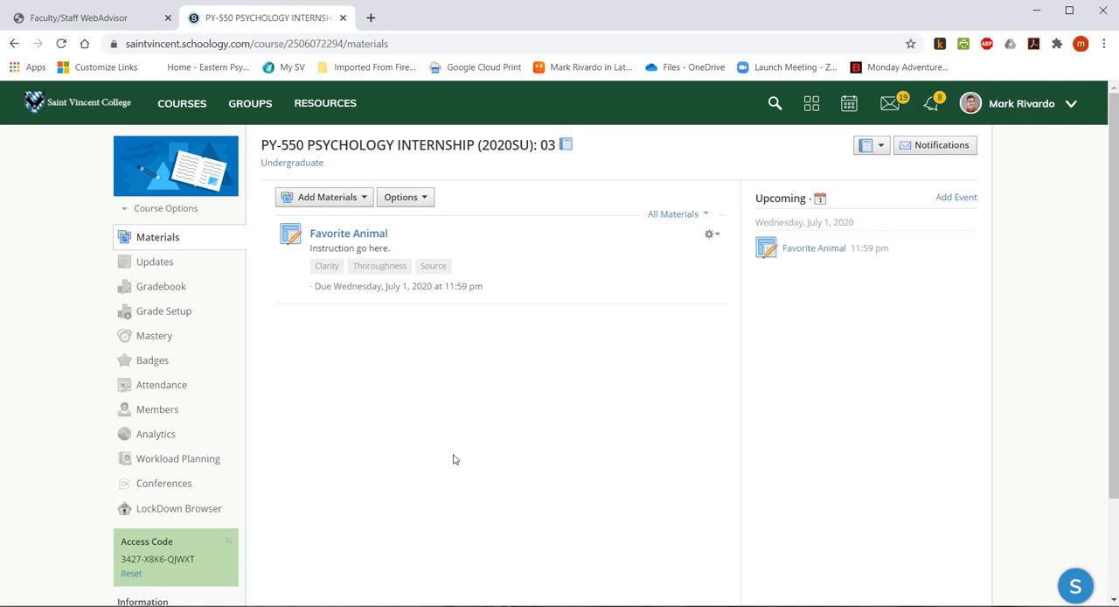
Open the Favorite Animal assignment and review its description, attached document and rubric.
left_click(331, 243)
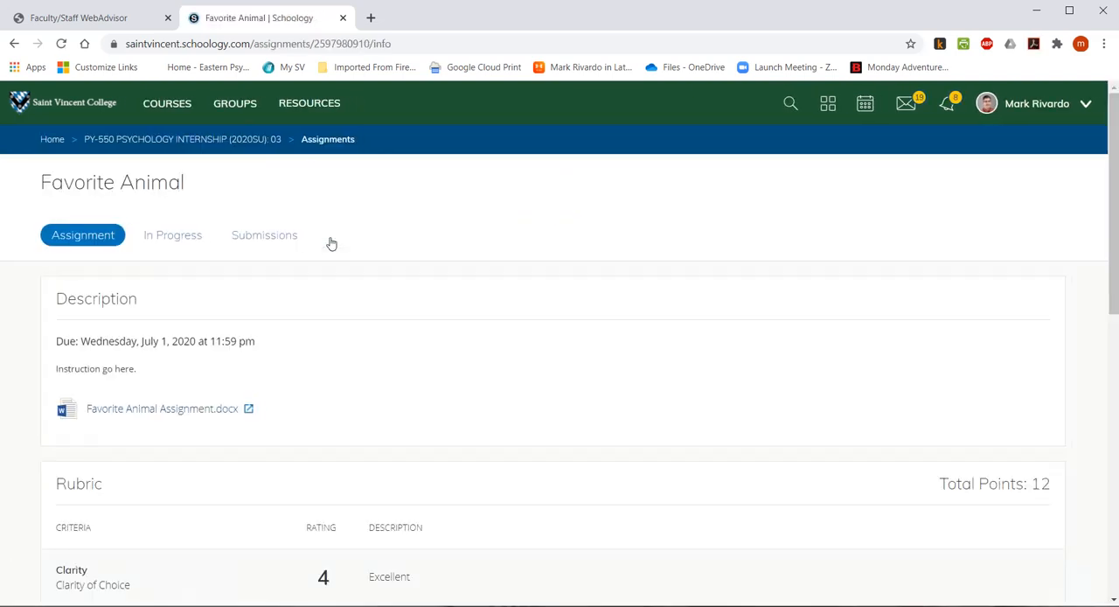
scroll(439, 335, "down", 1)
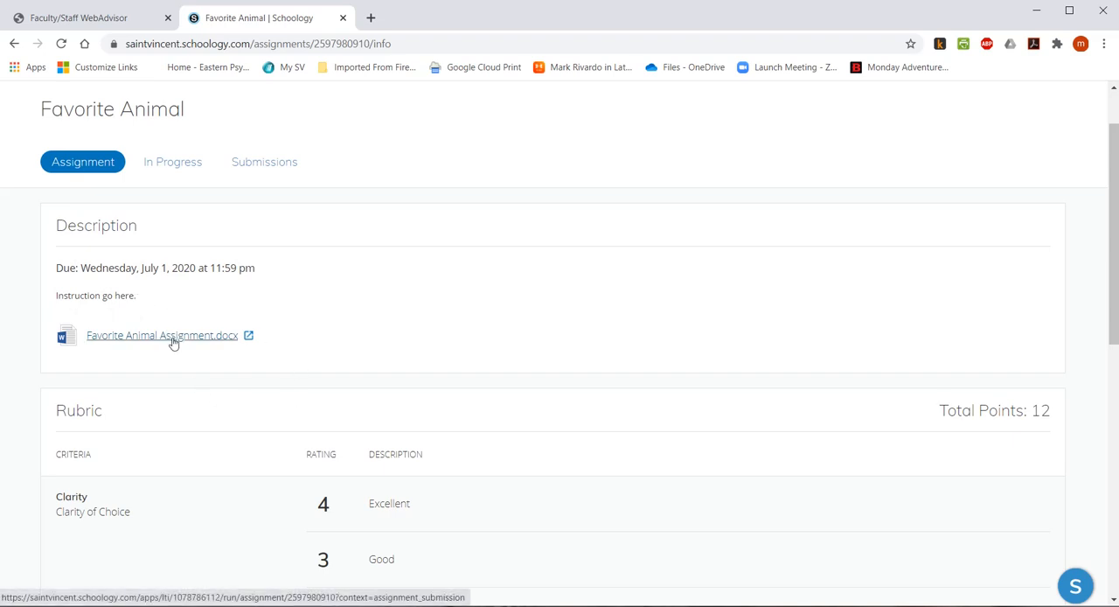
scroll(173, 359, "down", 5)
scroll(168, 359, "up", 6)
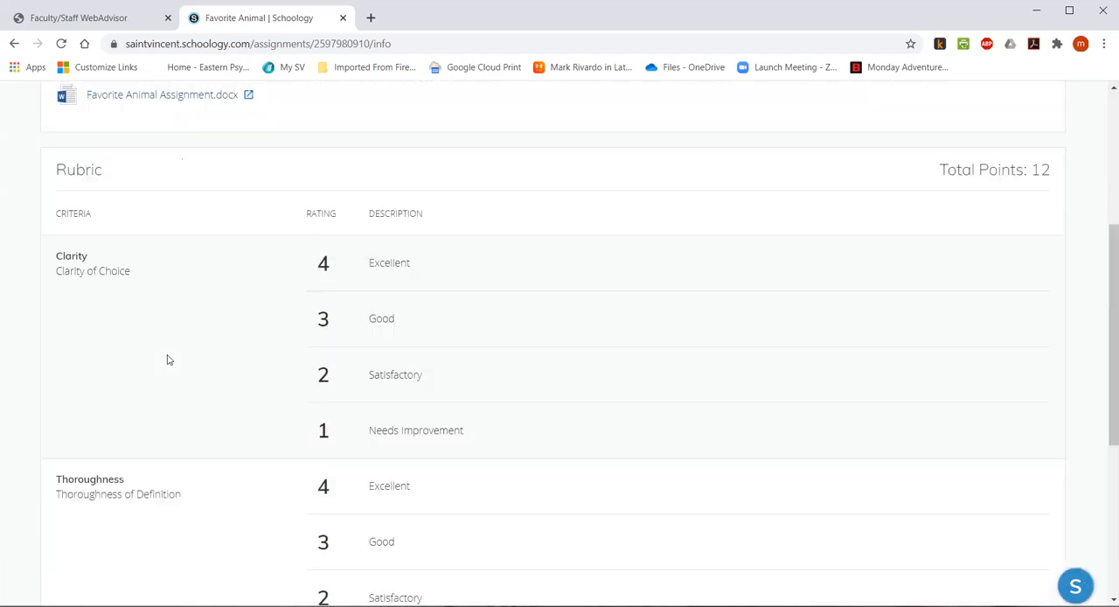
Check each student's in-progress copy of the assignment and read through the first student's document.
left_click(160, 249)
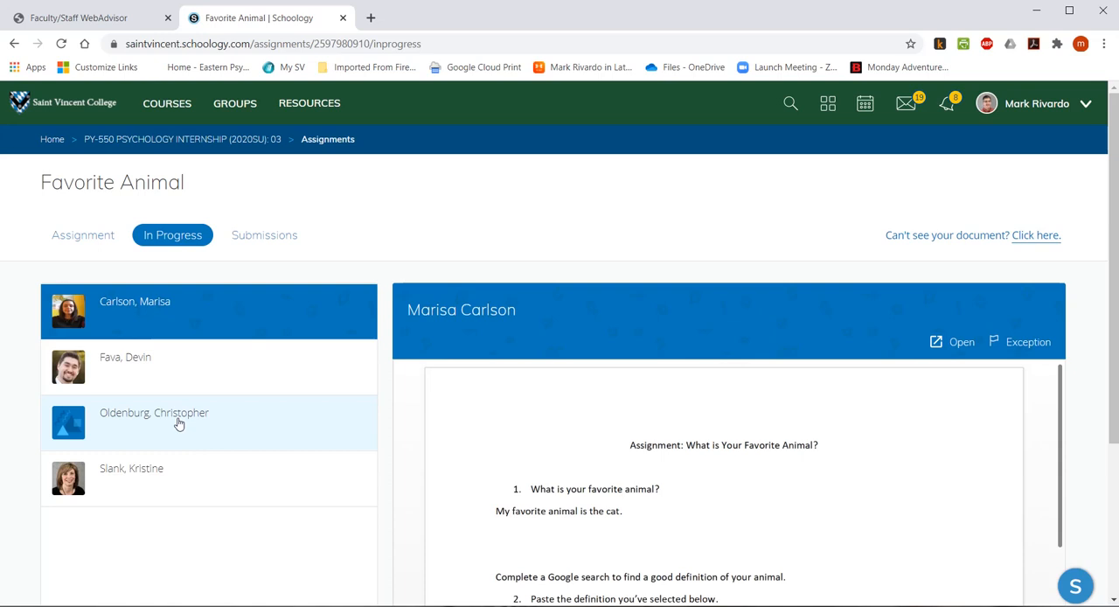
left_click(215, 382)
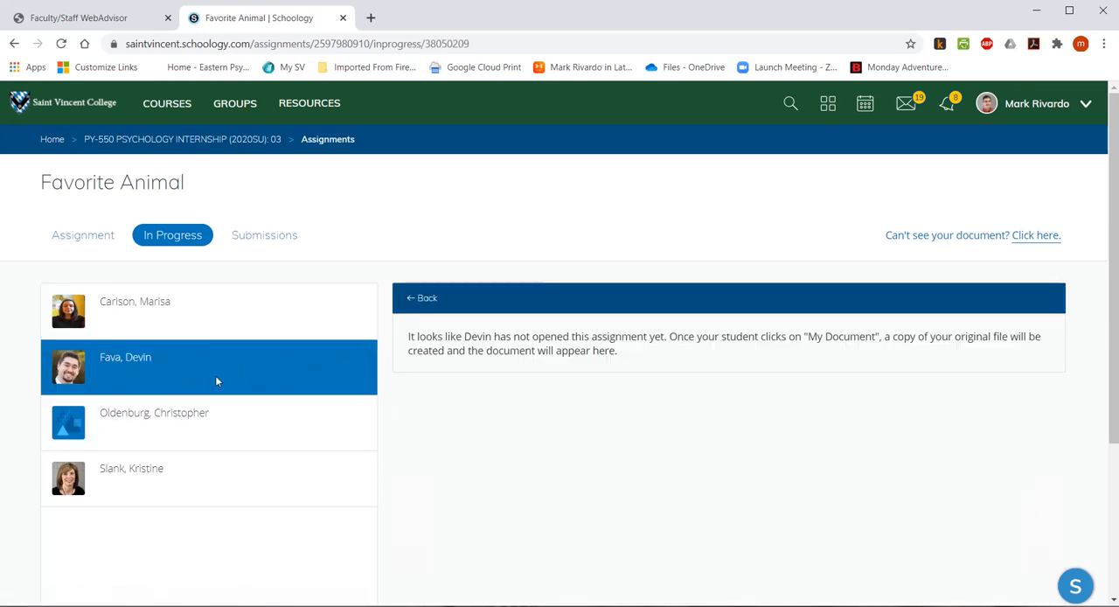
left_click(249, 450)
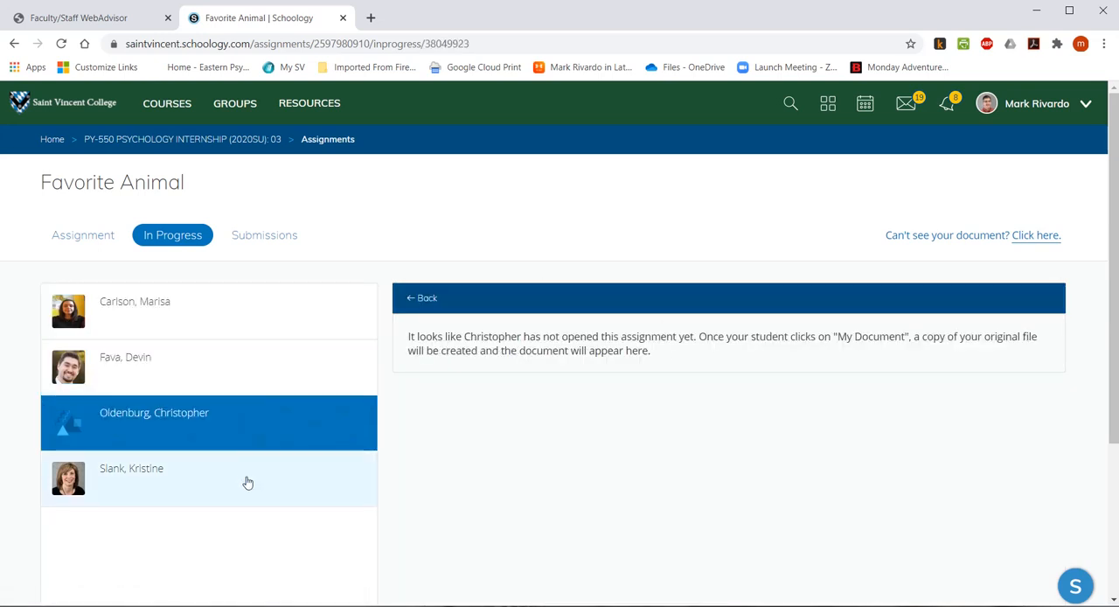
left_click(247, 482)
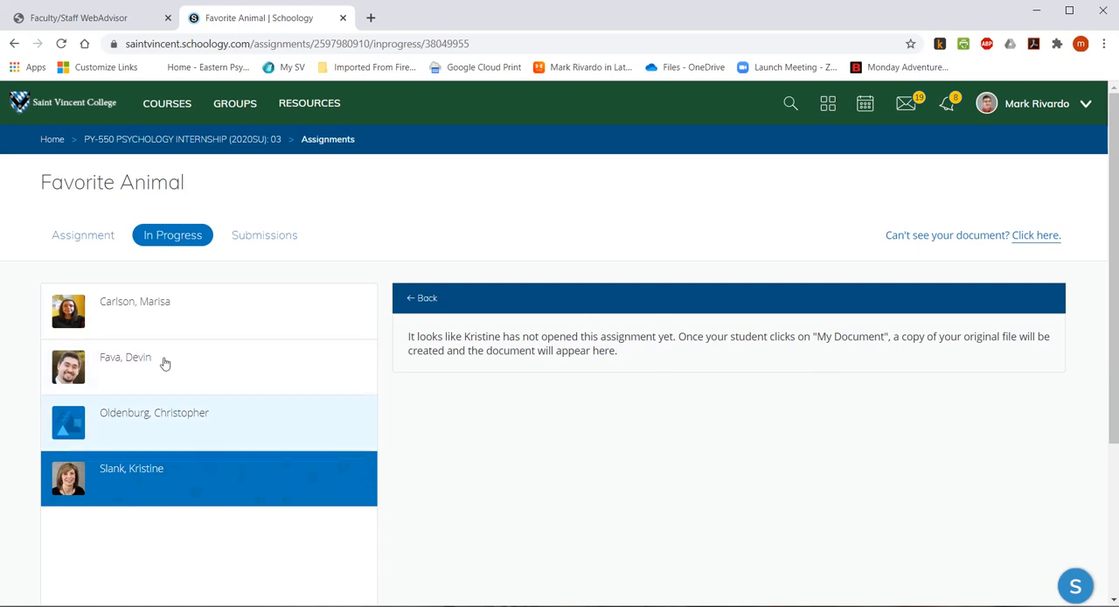
left_click(208, 323)
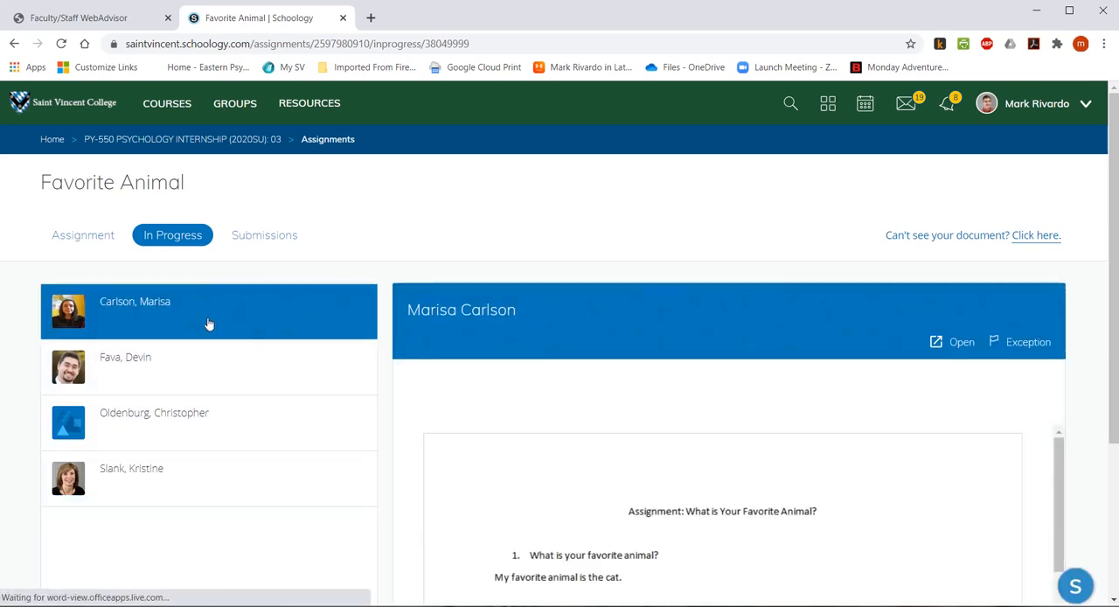
scroll(911, 483, "down", 2)
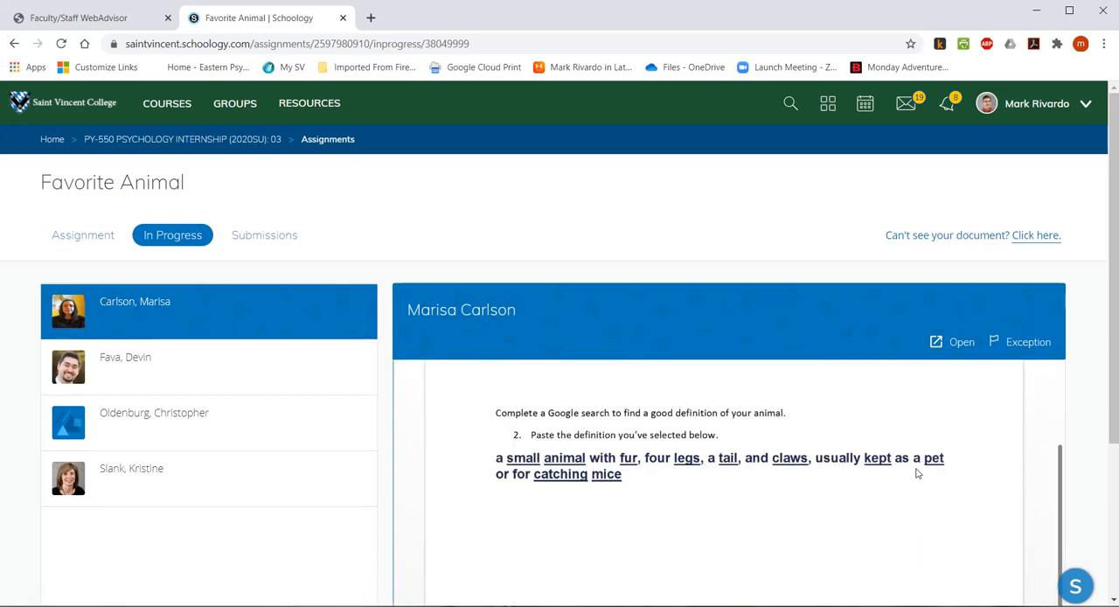
scroll(691, 464, "down", 3)
scroll(690, 476, "up", 5)
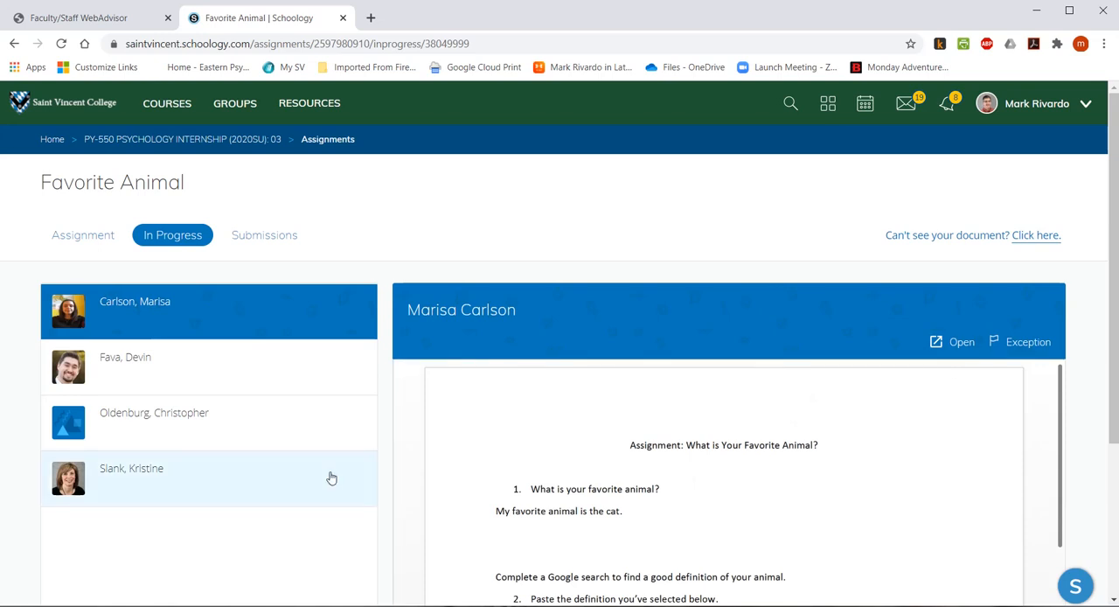
Check the Favorite Animal submissions, reopening the assignment from the course materials to view the student's submitted document.
left_click(274, 237)
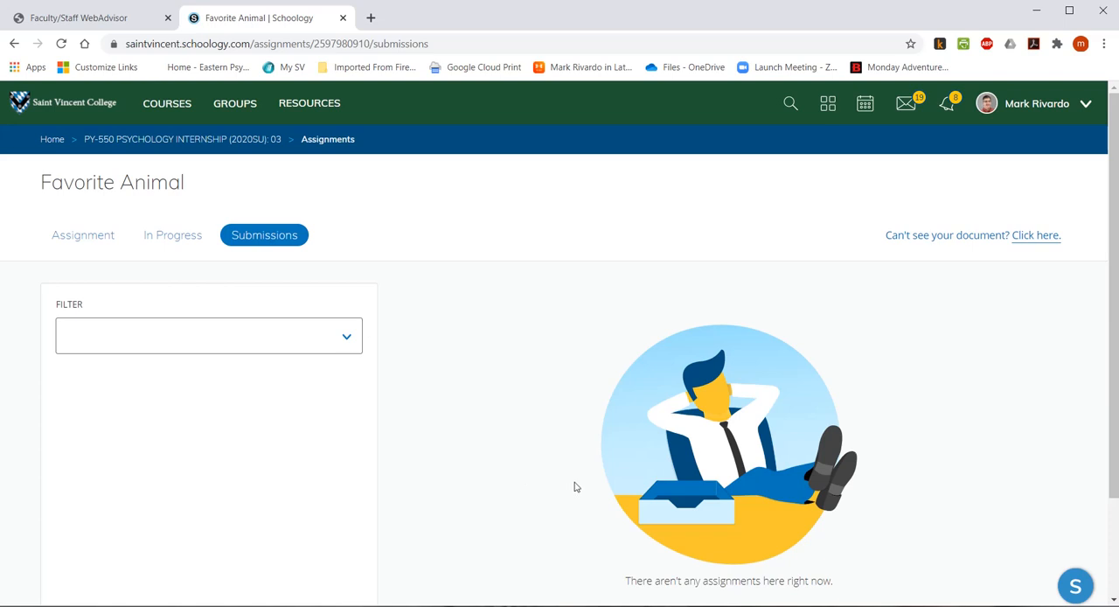
left_click(172, 238)
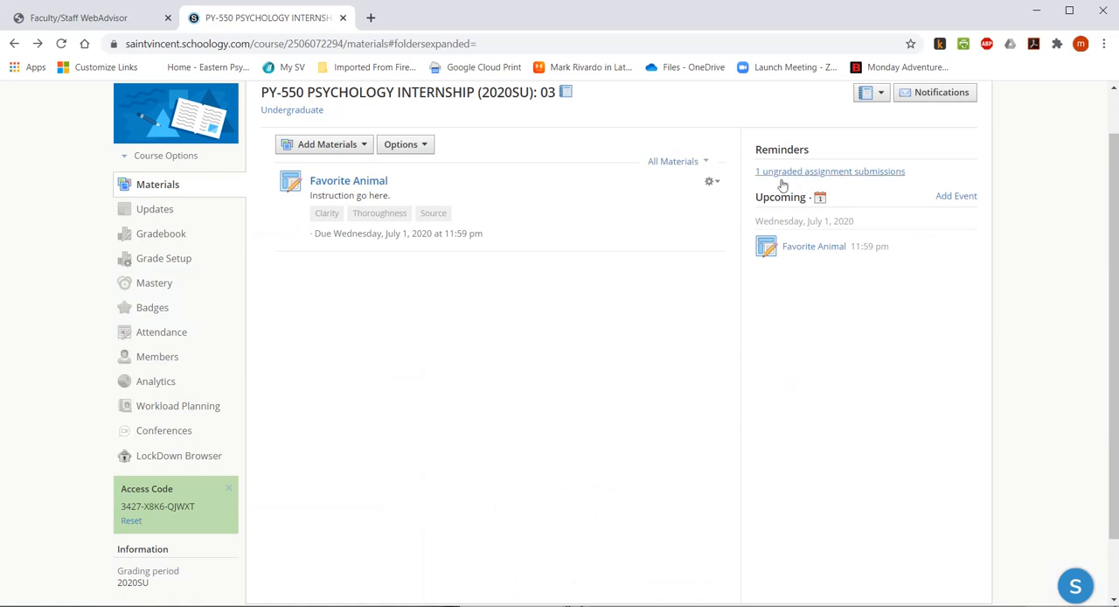
left_click(350, 182)
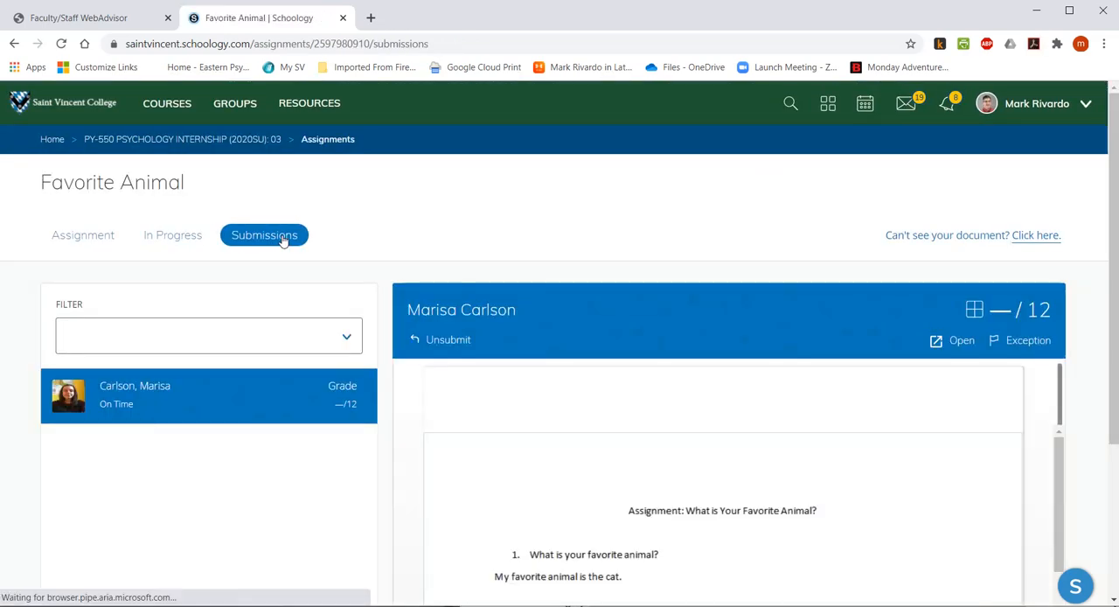
scroll(157, 503, "down", 2)
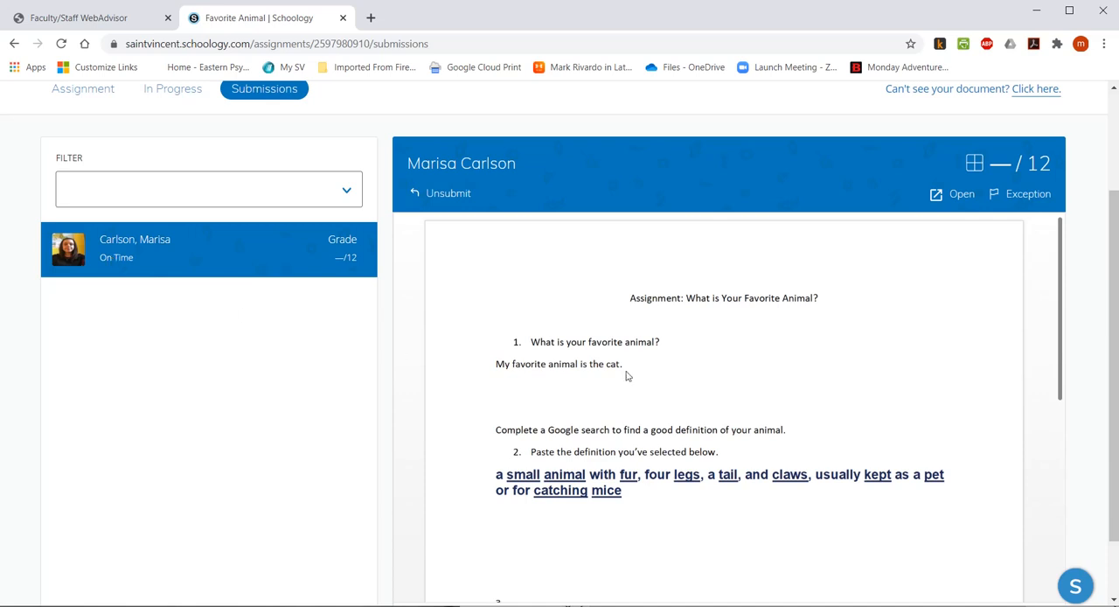
Open the grading rubric for the student's submission and rate Clarity as 4 Excellent.
left_click(998, 171)
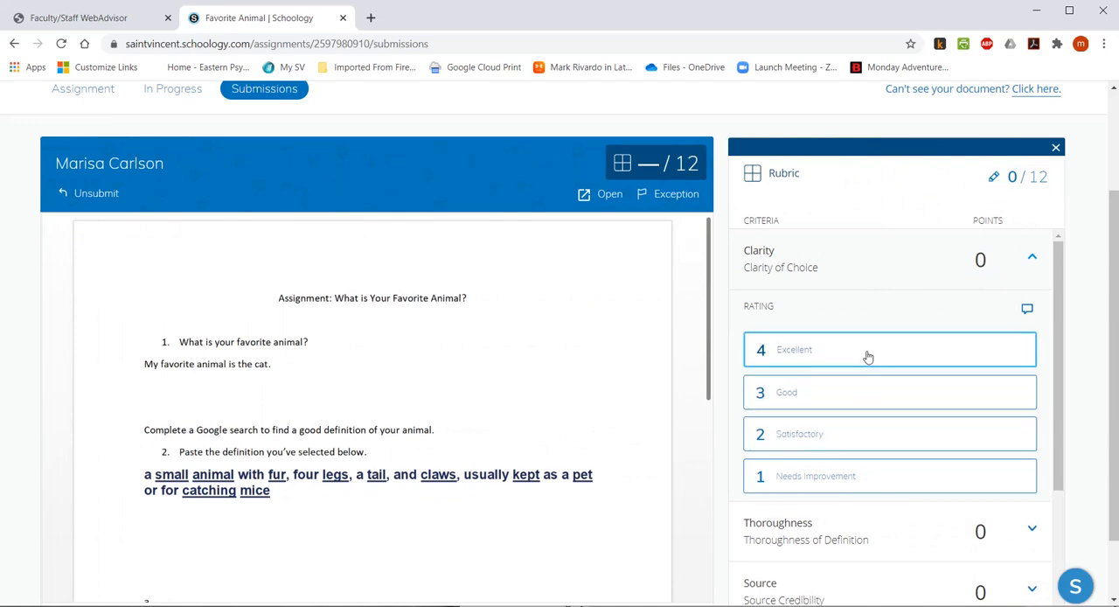
scroll(867, 357, "down", 1)
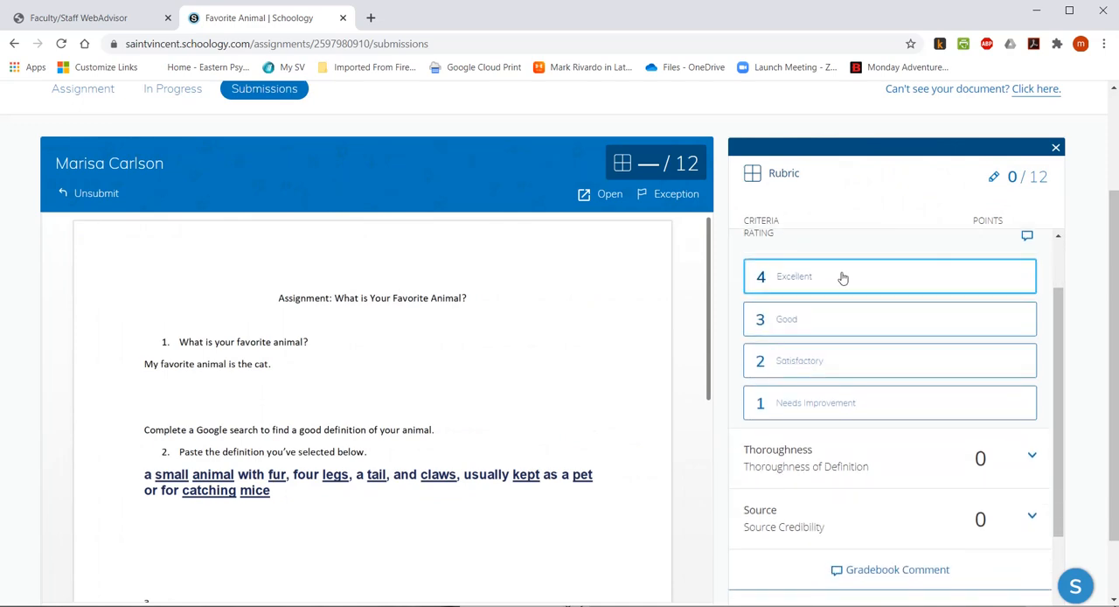
scroll(903, 495, "down", 1)
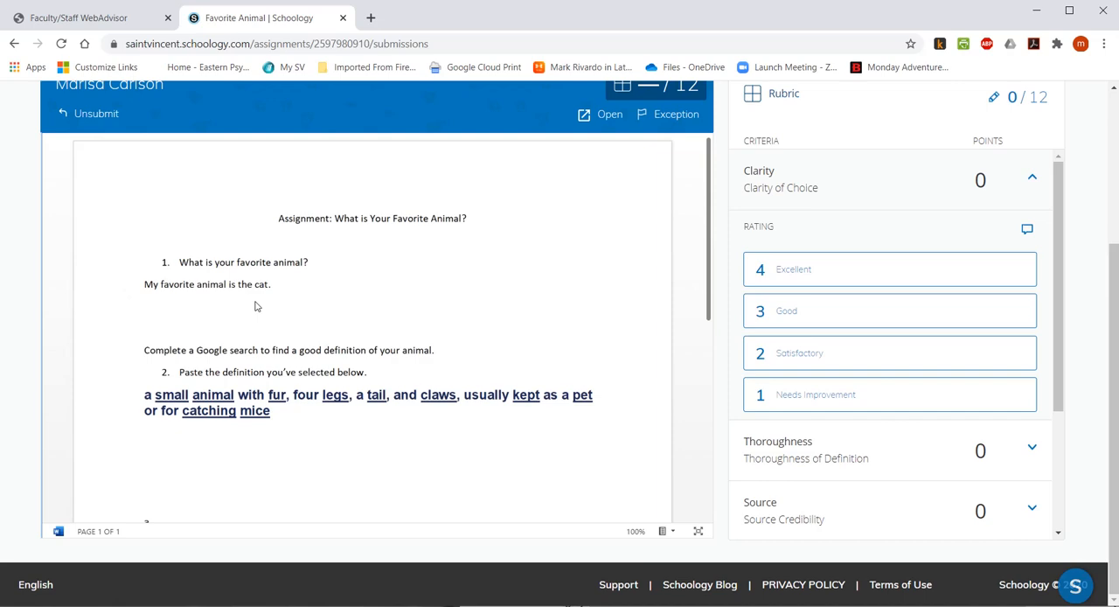
scroll(880, 215, "up", 1)
scroll(881, 215, "down", 1)
left_click(841, 277)
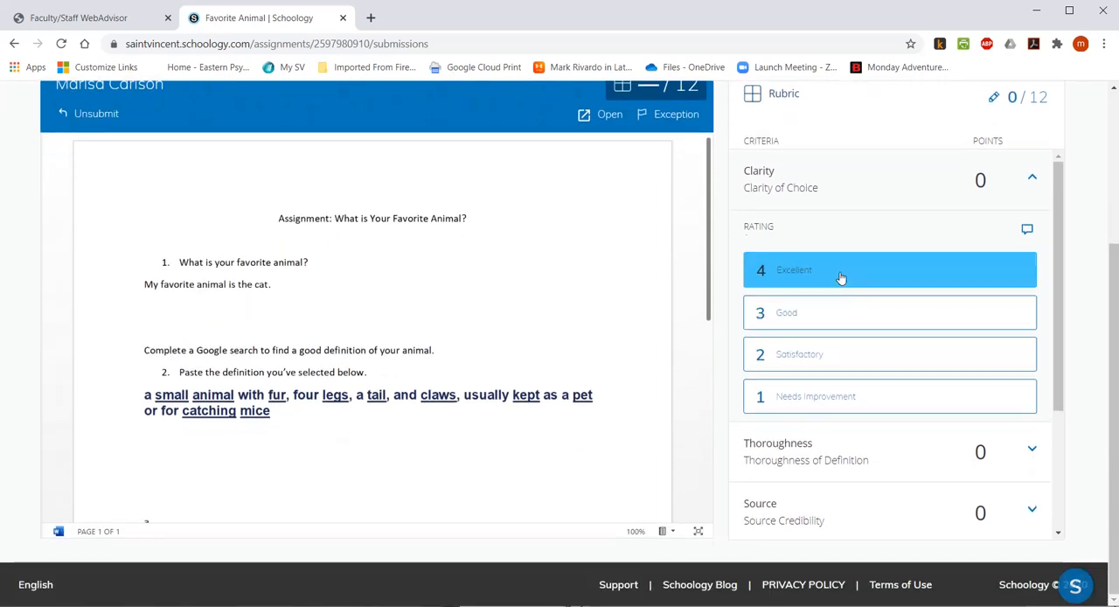
Read through the submitted document's definition and rate Thoroughness as 4 Excellent in the rubric.
scroll(411, 266, "down", 1)
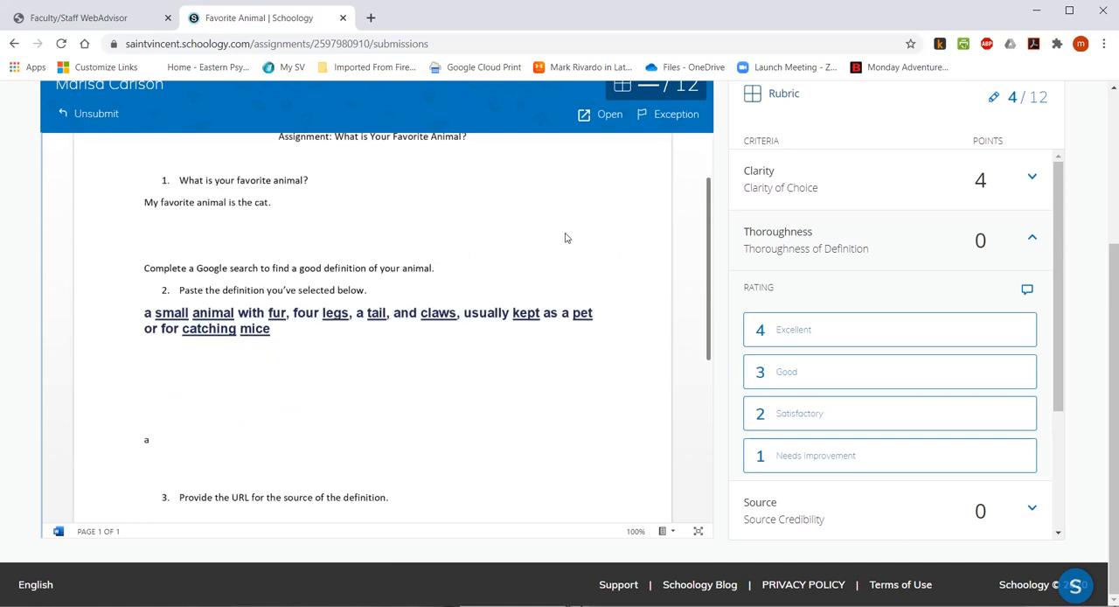
scroll(564, 237, "up", 1)
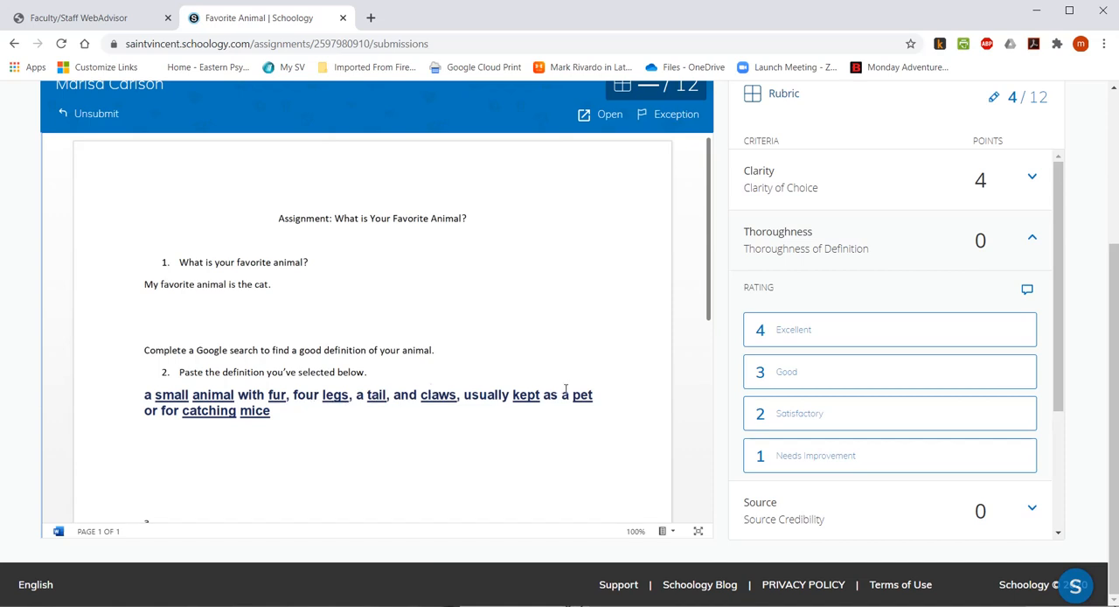
scroll(450, 435, "down", 2)
scroll(466, 347, "down", 1)
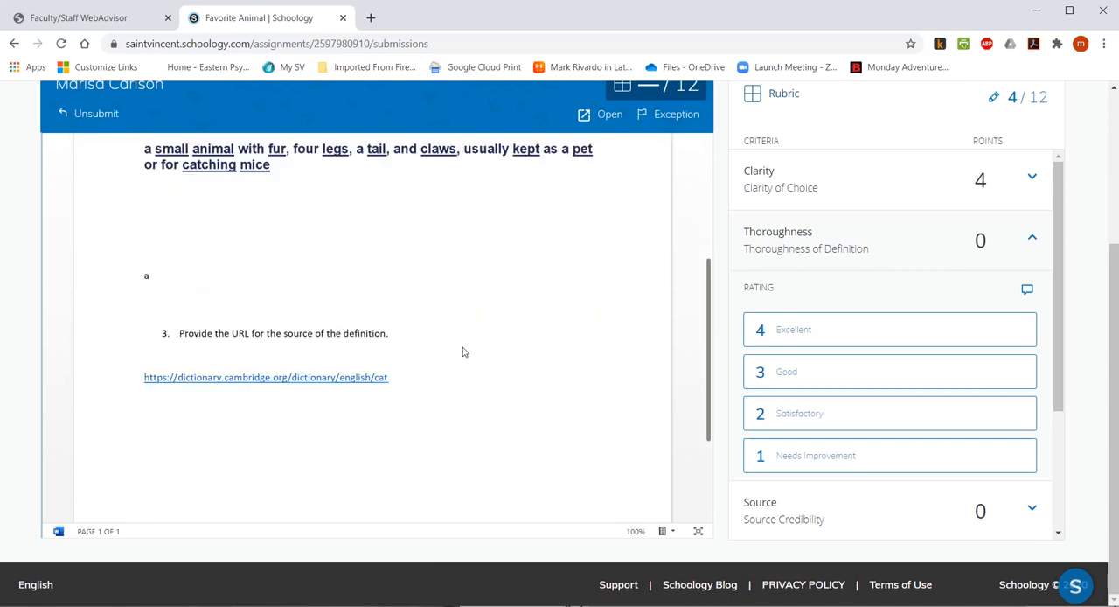
scroll(616, 352, "down", 2)
scroll(601, 359, "up", 4)
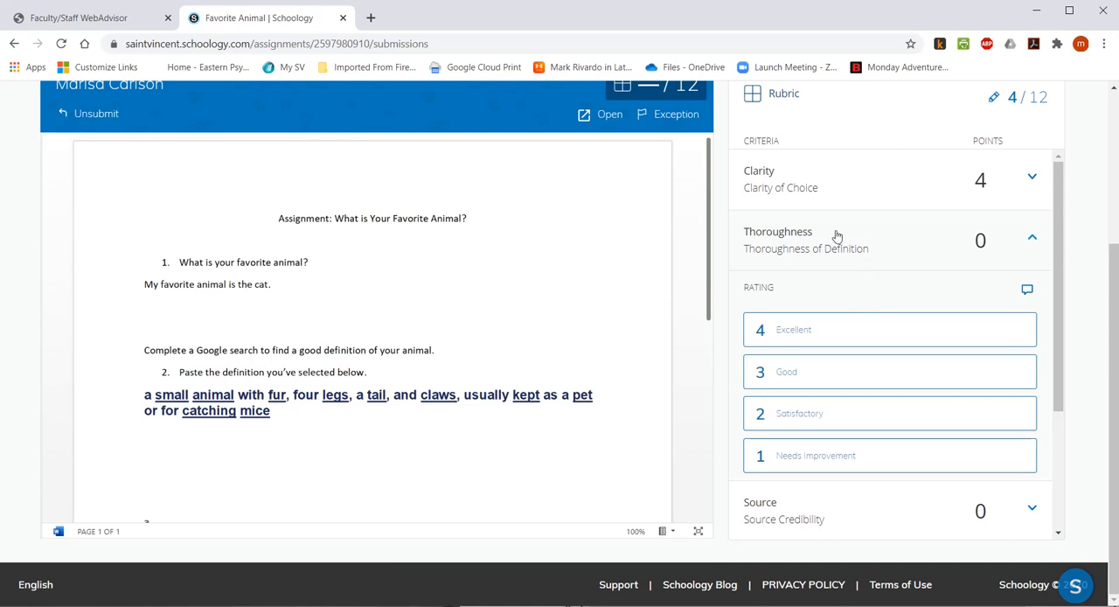
left_click(883, 332)
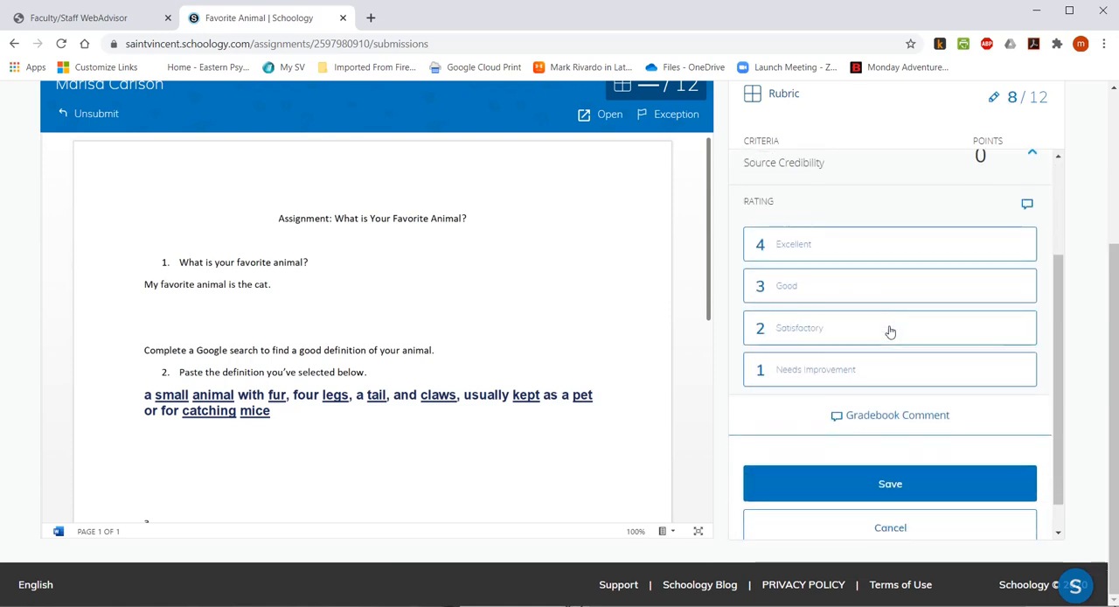
Check the source URL in the submitted document and rate Source as 4 Excellent in the rubric.
scroll(886, 327, "up", 1)
scroll(385, 482, "down", 3)
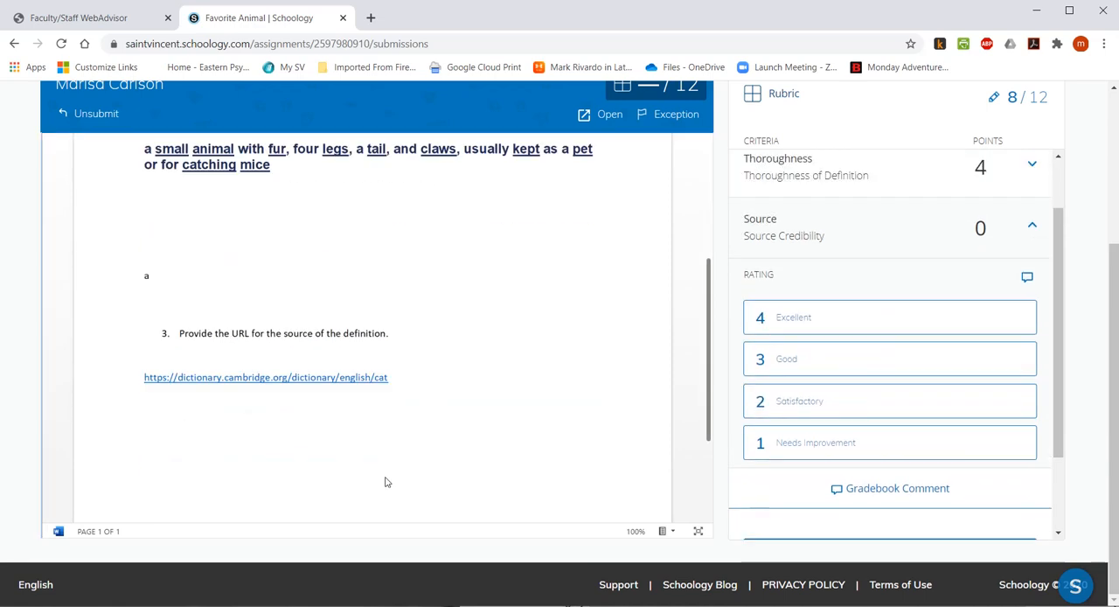
scroll(512, 352, "up", 1)
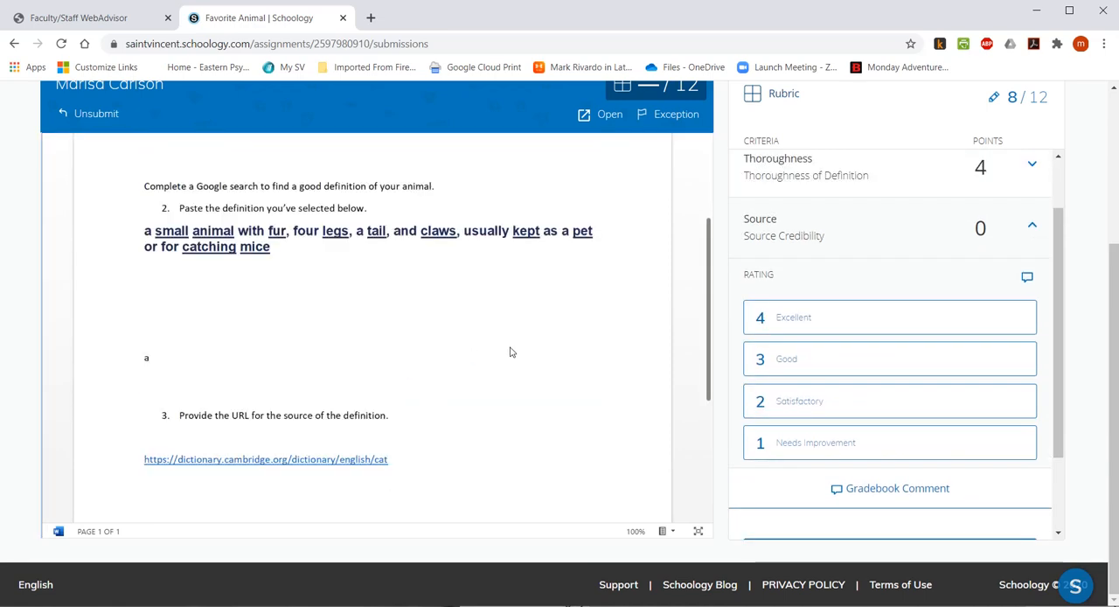
left_click(918, 323)
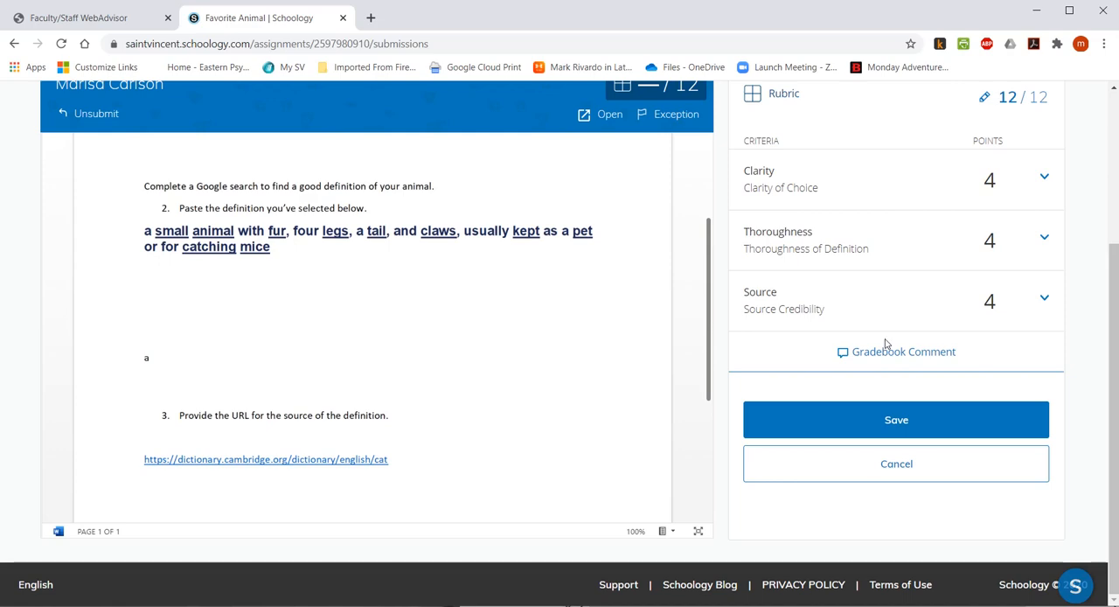
Look at the gradebook comment option without adding a comment, and save the completed rubric grade.
scroll(884, 342, "up", 3)
scroll(932, 320, "down", 3)
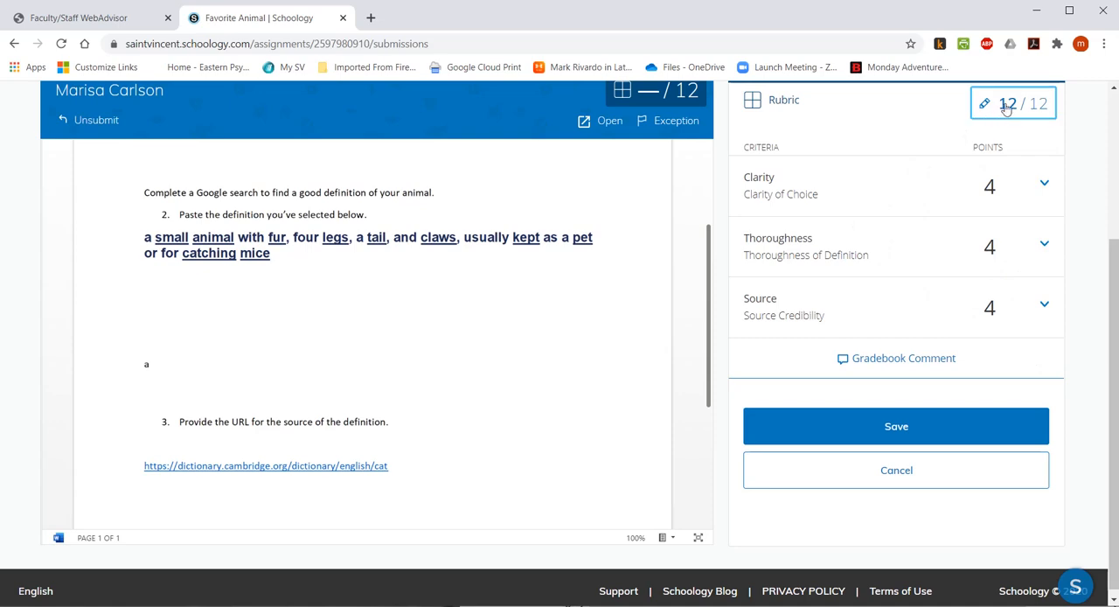
scroll(852, 181, "up", 2)
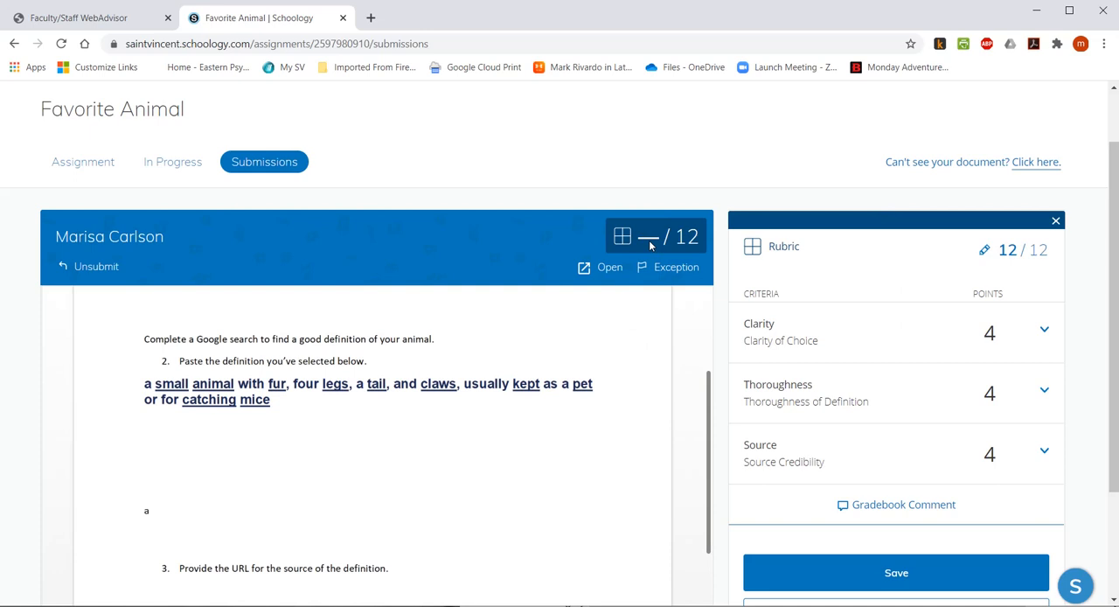
scroll(694, 280, "down", 1)
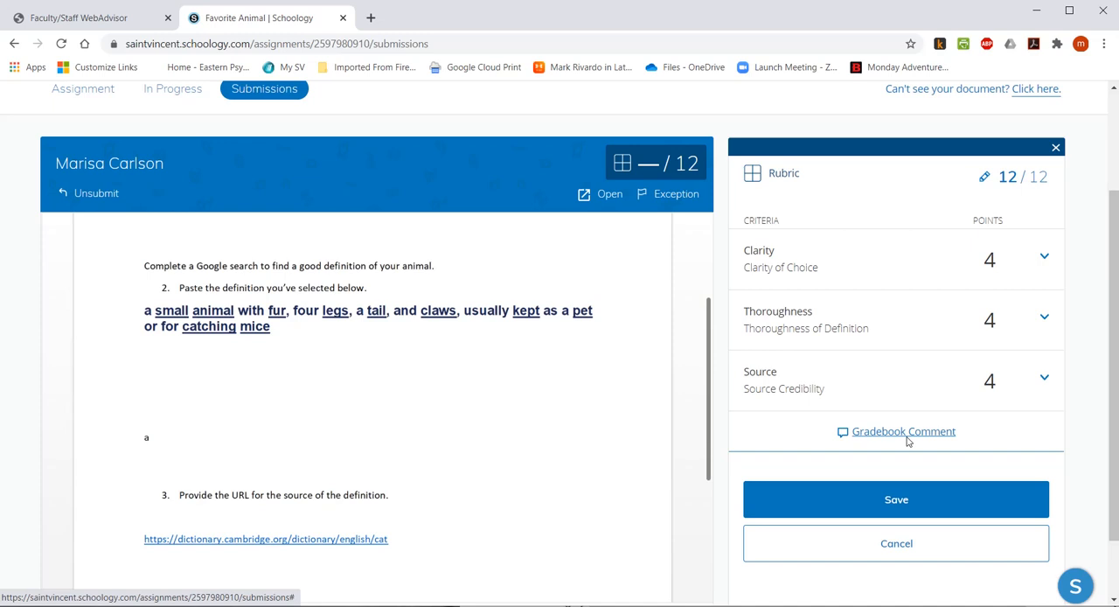
left_click(905, 437)
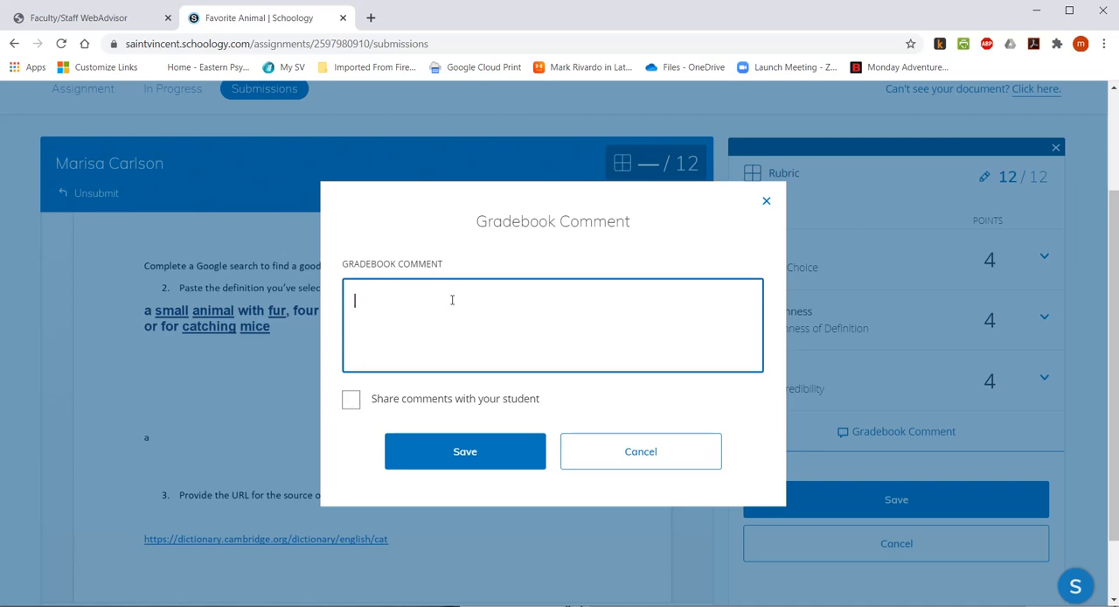
left_click(674, 452)
left_click(900, 512)
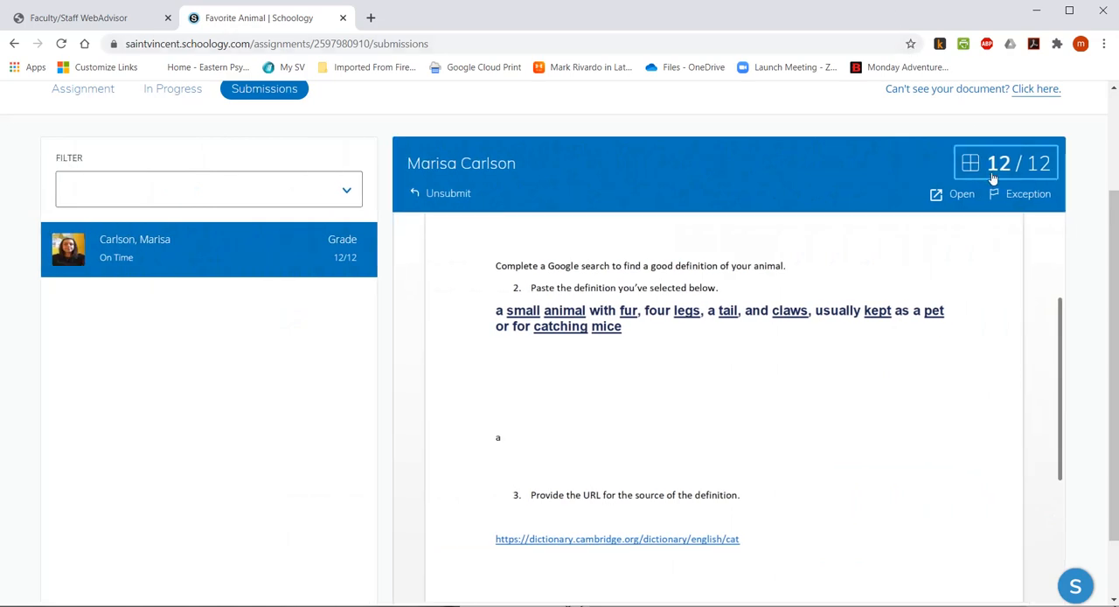
Open the submitted document in Word and add the comment "Nice choice" to the sentence "My favorite animal is the cat".
scroll(234, 346, "down", 1)
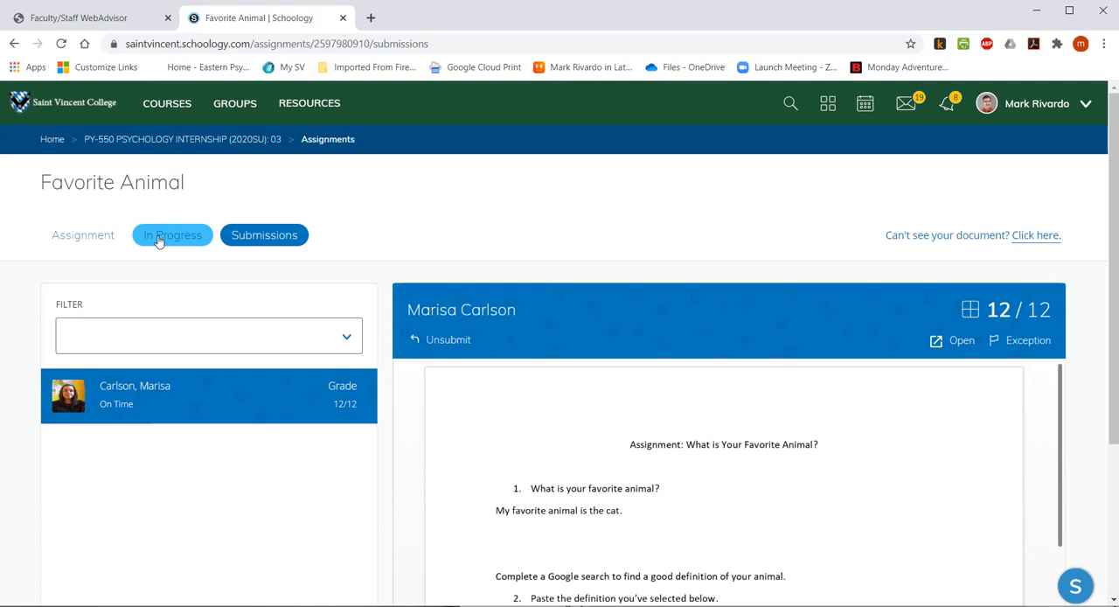
left_click(941, 347)
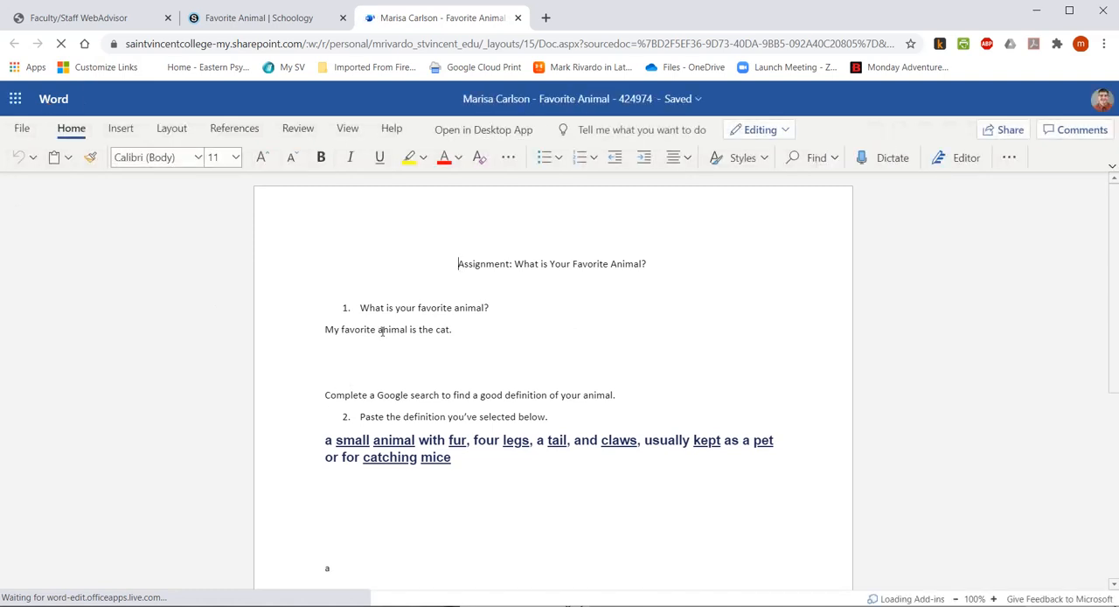
left_click_drag(325, 330, 451, 321)
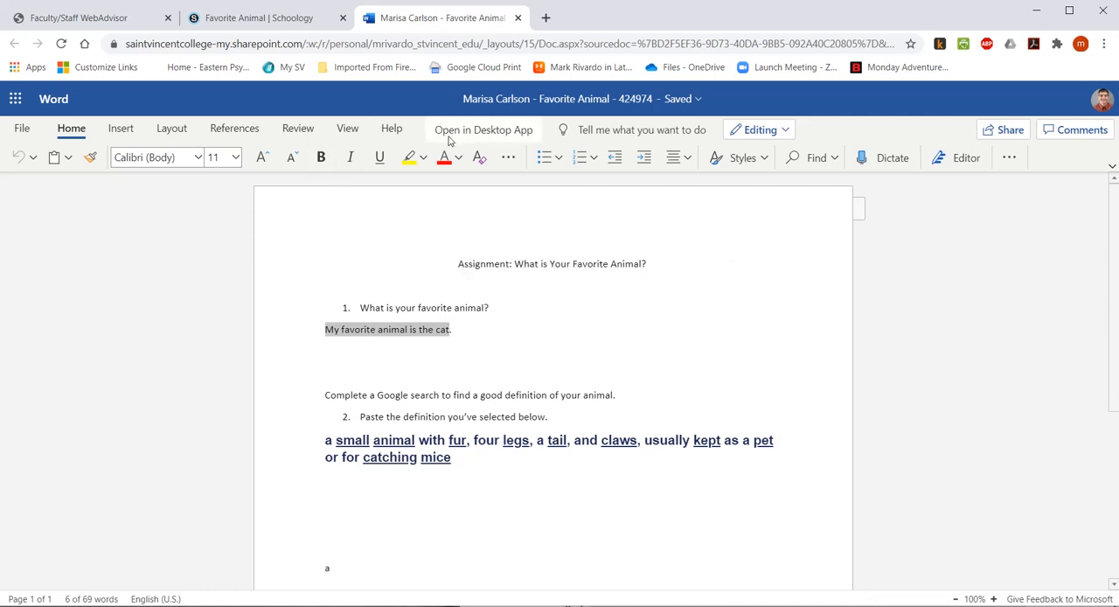
left_click(298, 129)
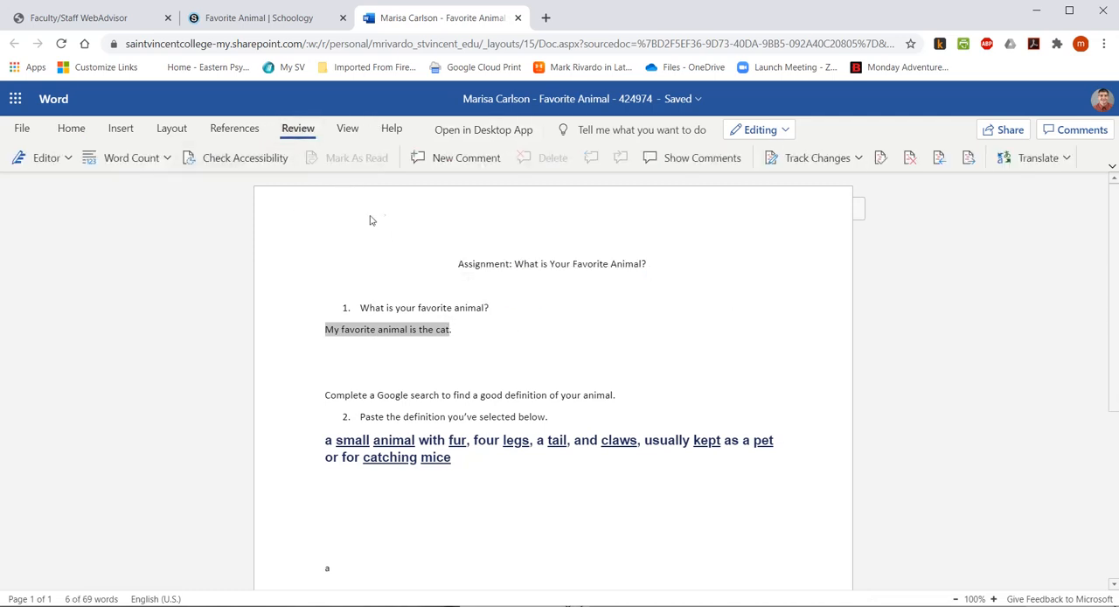
left_click(446, 159)
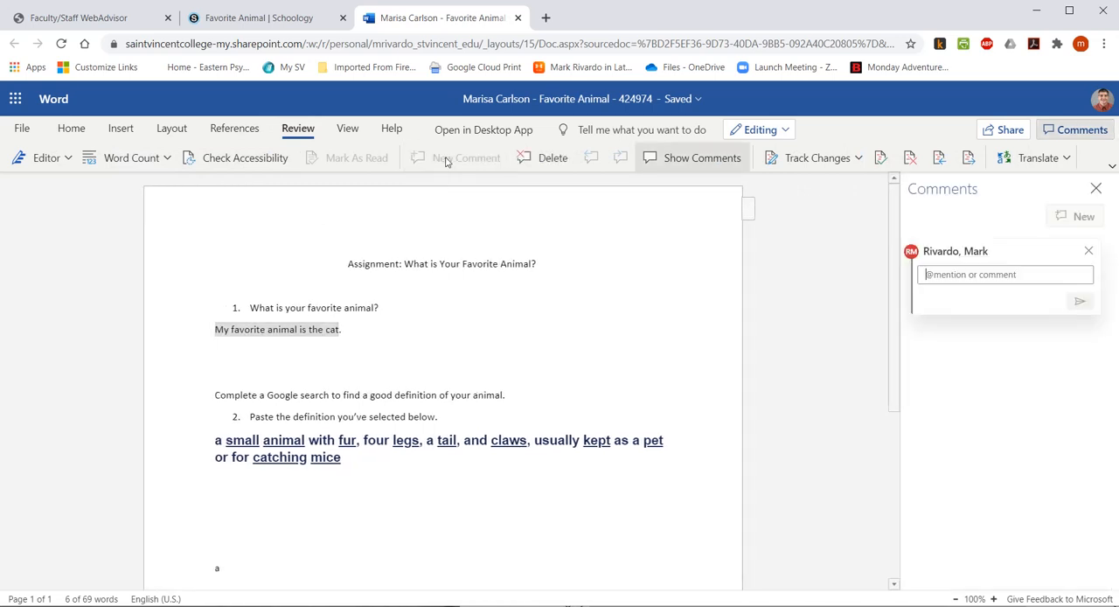
type("N")
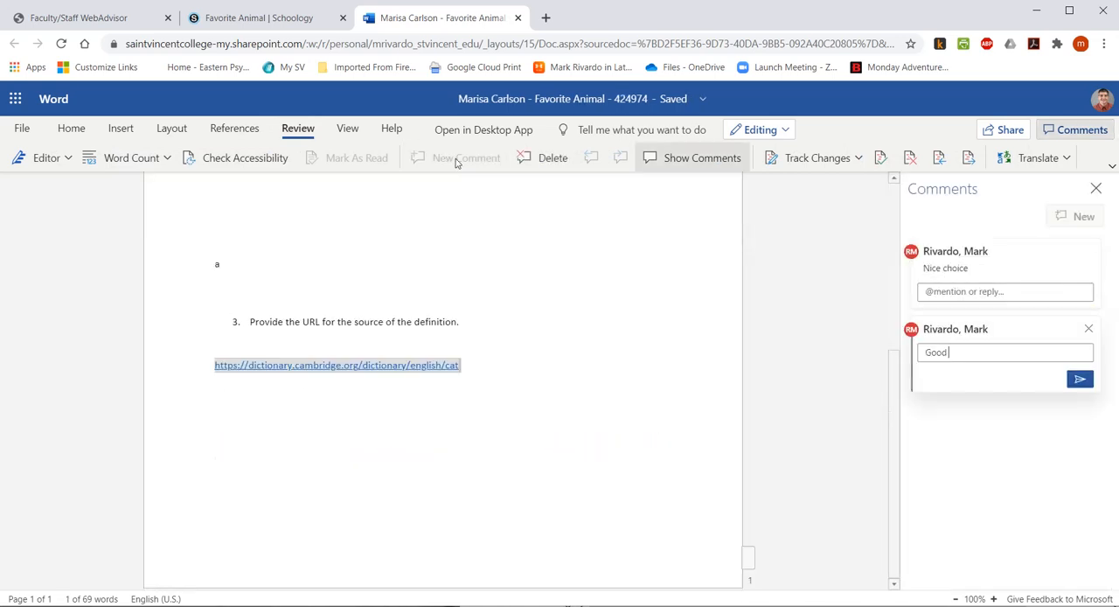
Post the comment "Good source" on the dictionary URL under question 3.
type("source")
left_click(1079, 379)
scroll(500, 371, "up", 4)
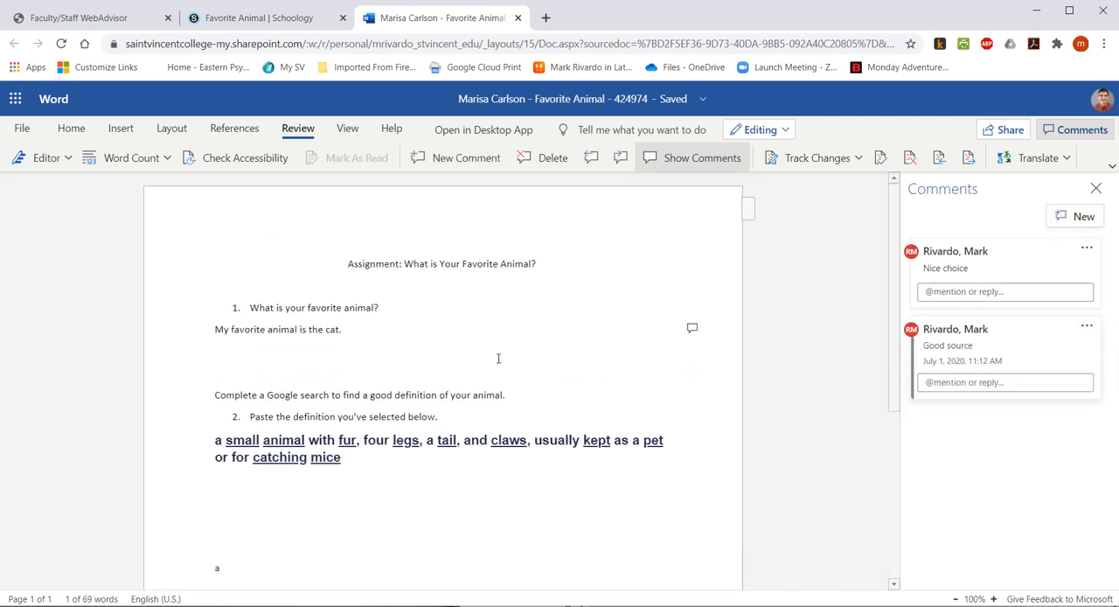
scroll(494, 354, "down", 5)
scroll(489, 347, "up", 2)
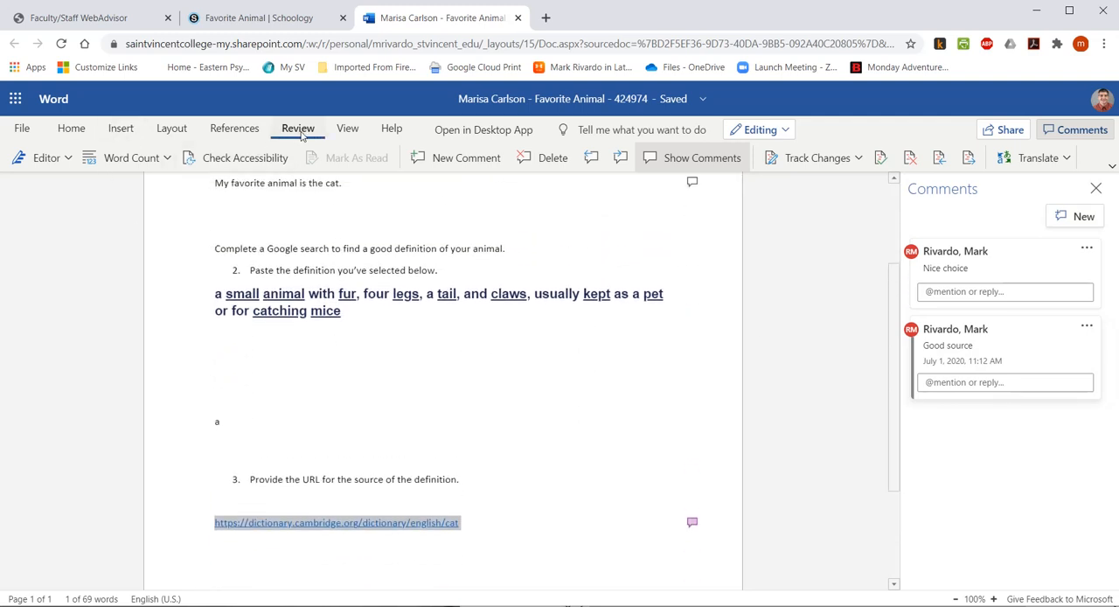
Turn on Track Changes for everyone and delete the stray letter "a" above question 3.
left_click(857, 159)
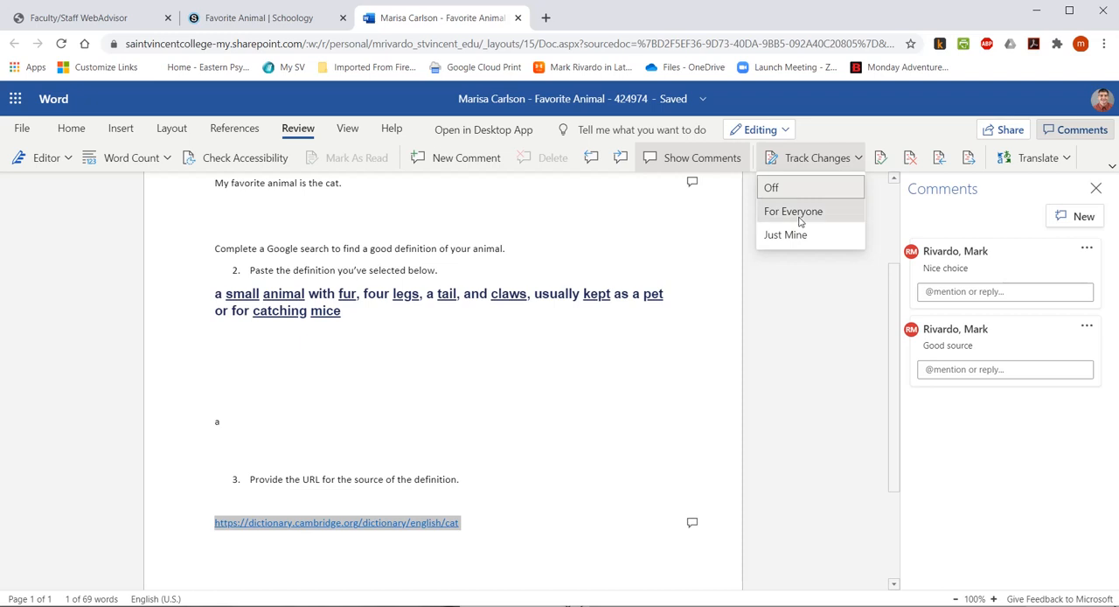
left_click(797, 215)
scroll(489, 420, "down", 1)
scroll(486, 419, "up", 1)
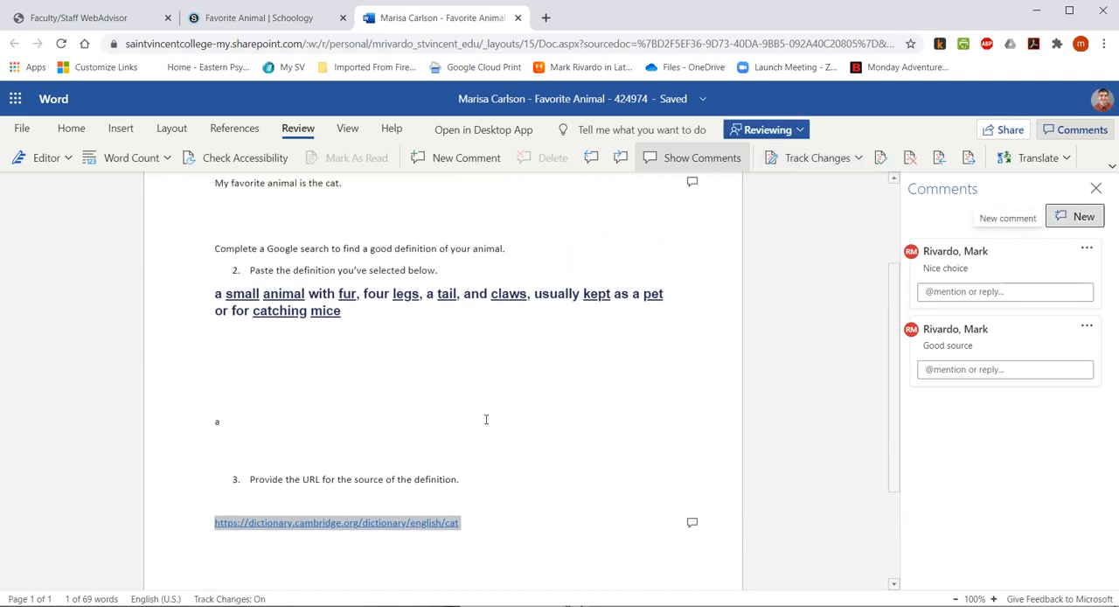
double_click(217, 421)
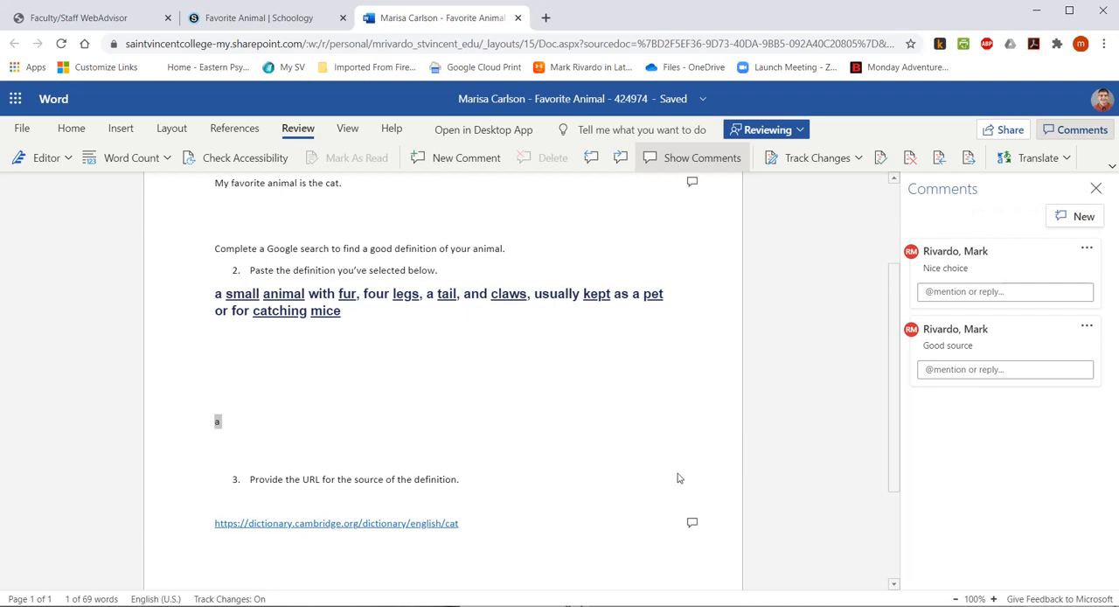
key("BackSpace")
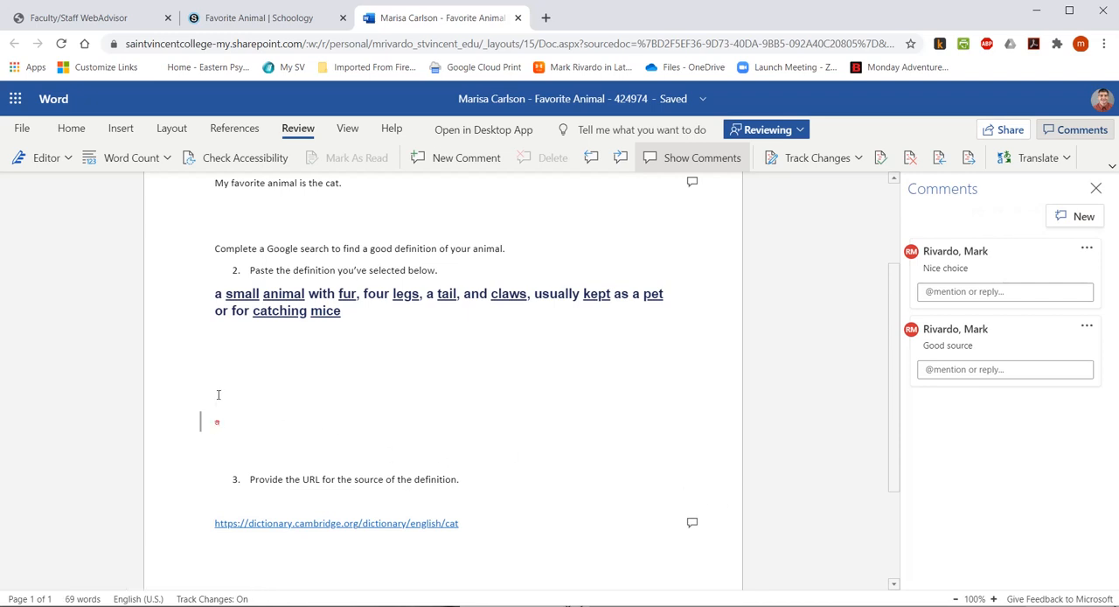
mouse_move(216, 422)
scroll(694, 337, "down", 2)
scroll(694, 337, "up", 4)
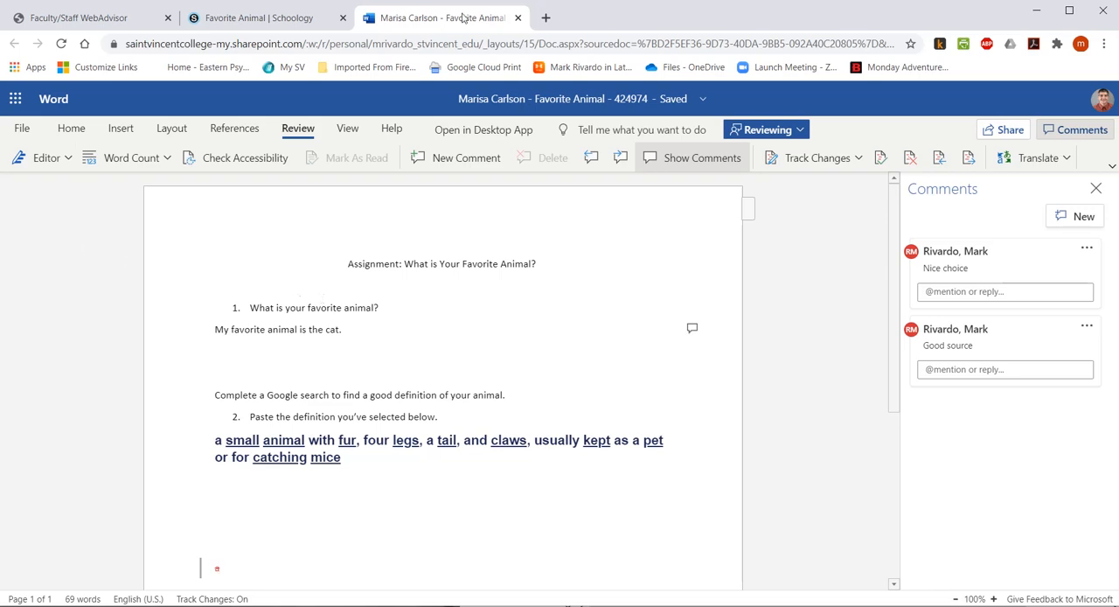
Close the Word document, return to the Schoology submission, and reopen it in Word to check the comments and tracked deletion.
left_click(517, 17)
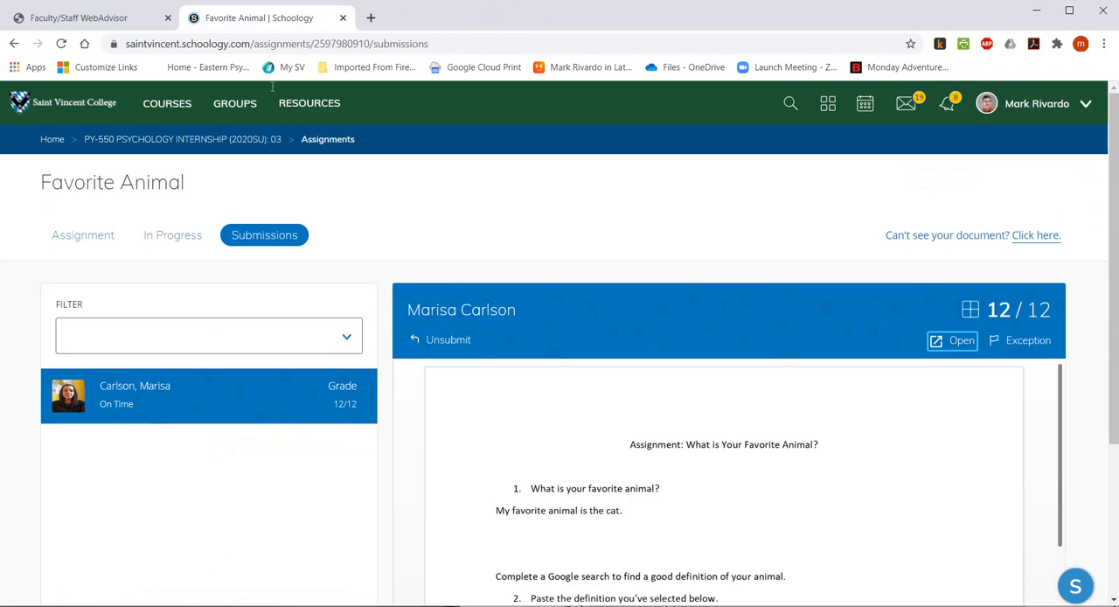
scroll(681, 278, "down", 2)
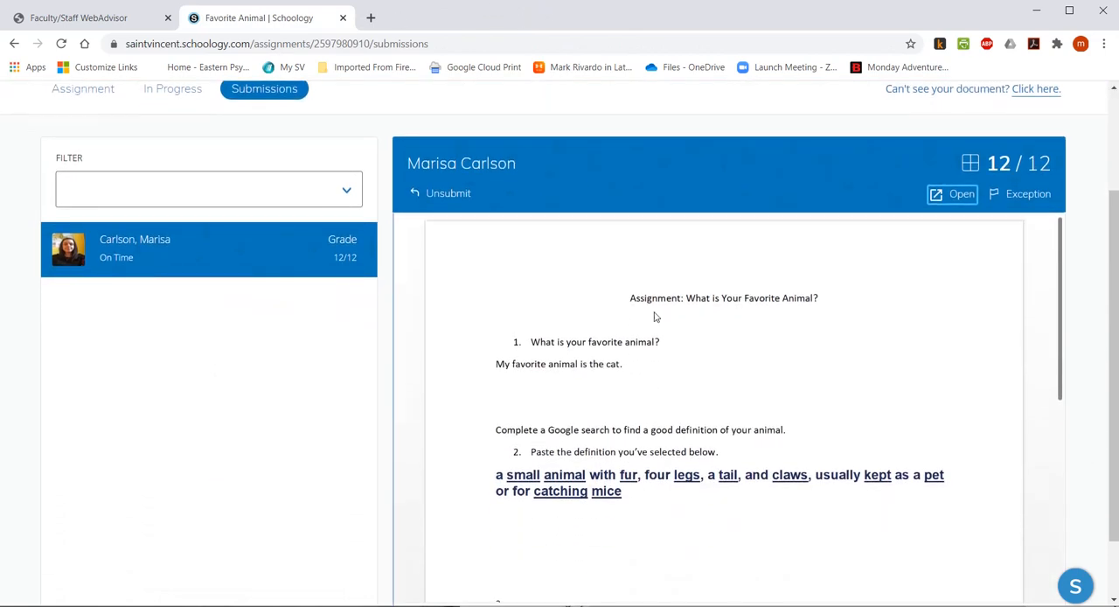
scroll(199, 352, "up", 2)
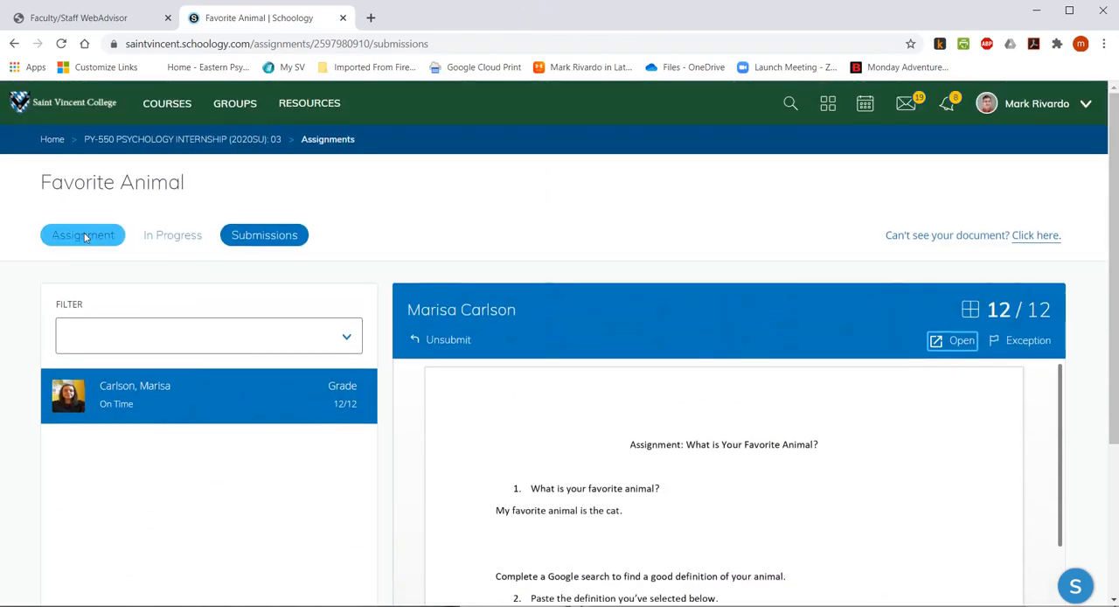
left_click(958, 342)
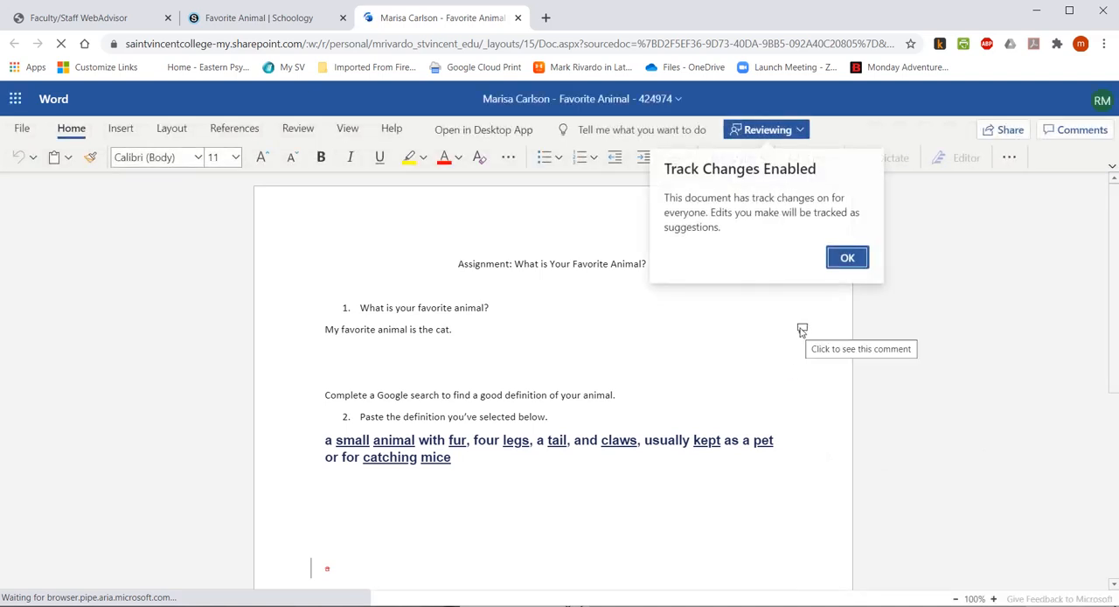
scroll(795, 387, "down", 4)
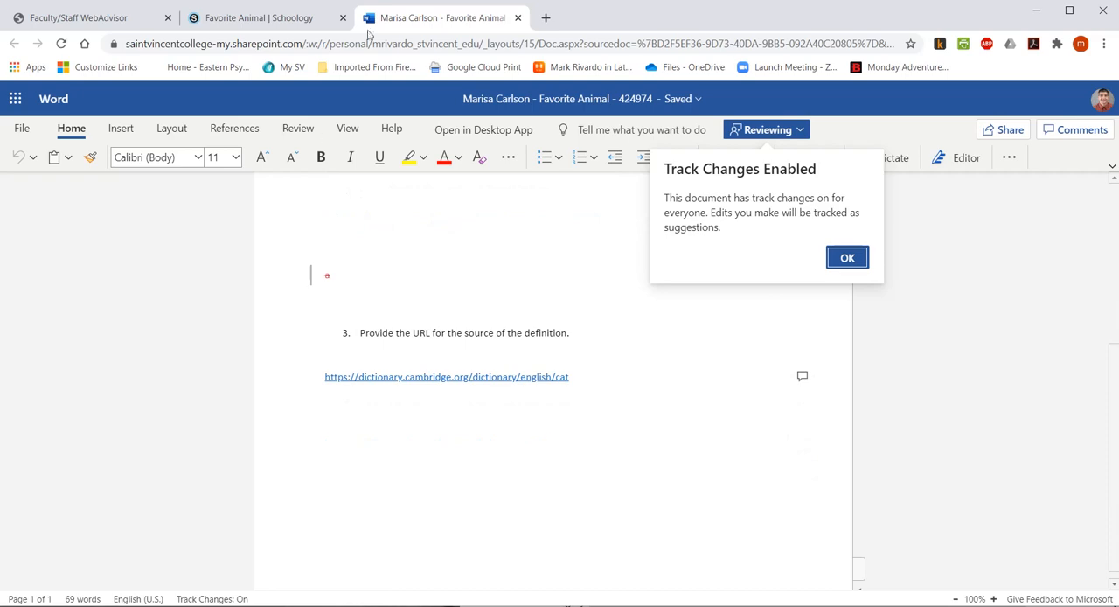
Close the Word document and, in OneDrive, open the Favorite Animal folder under Schoology Microsoft OneDrive Assignments, PY-550 Psychology Internship, to view the student's file.
left_click(518, 17)
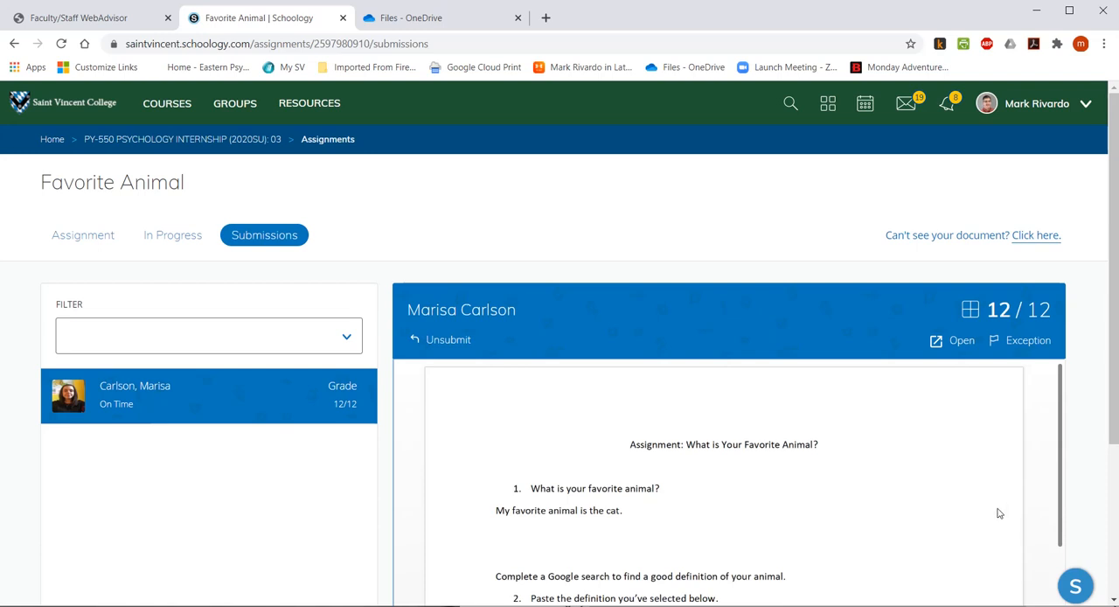
left_click(427, 19)
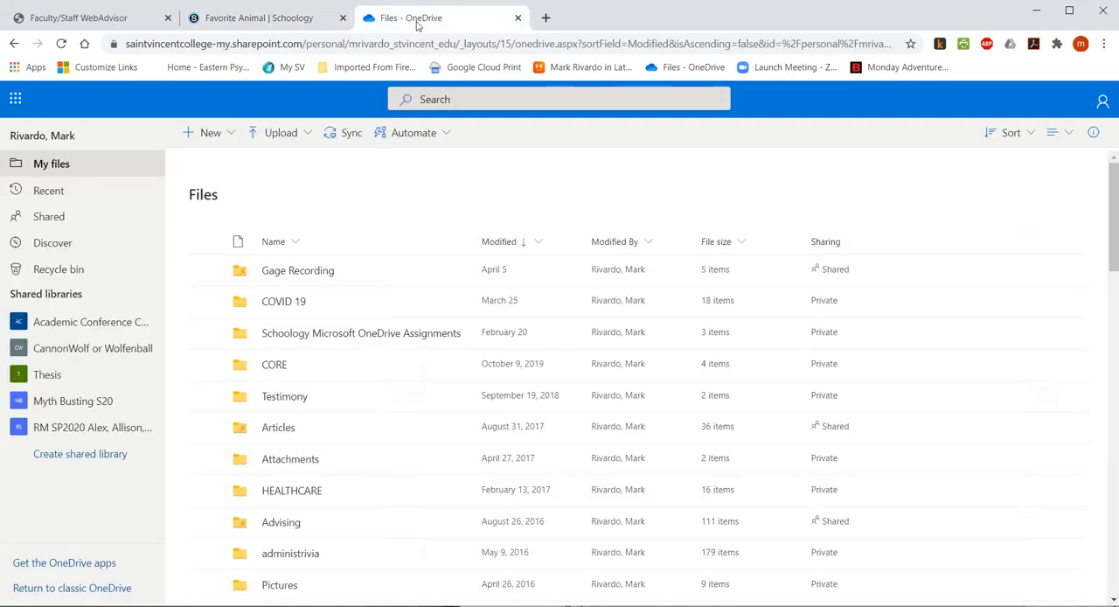
left_click(305, 338)
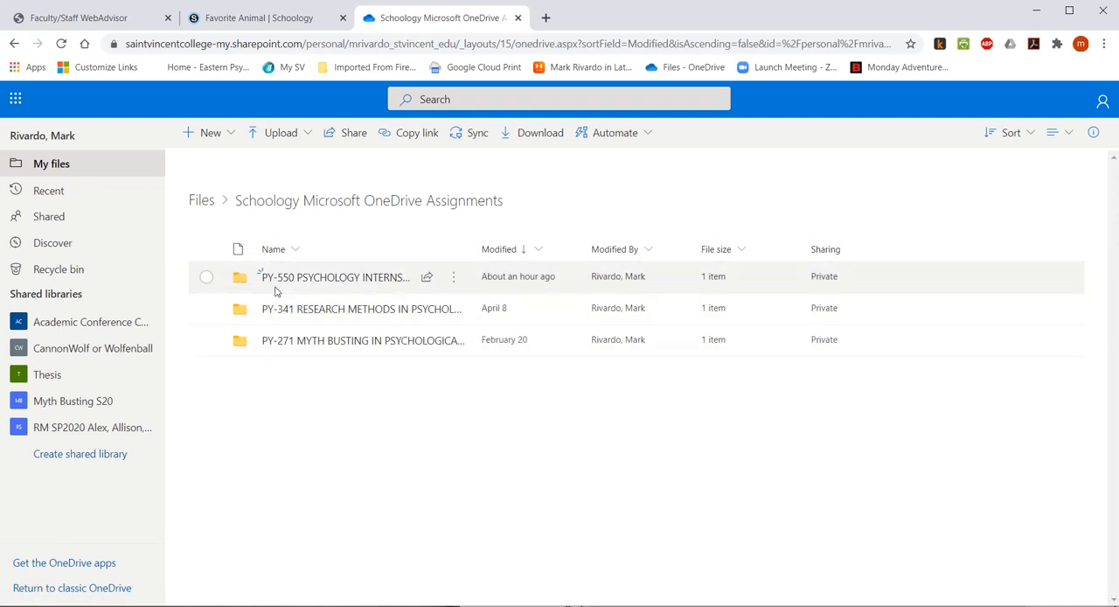
left_click(324, 277)
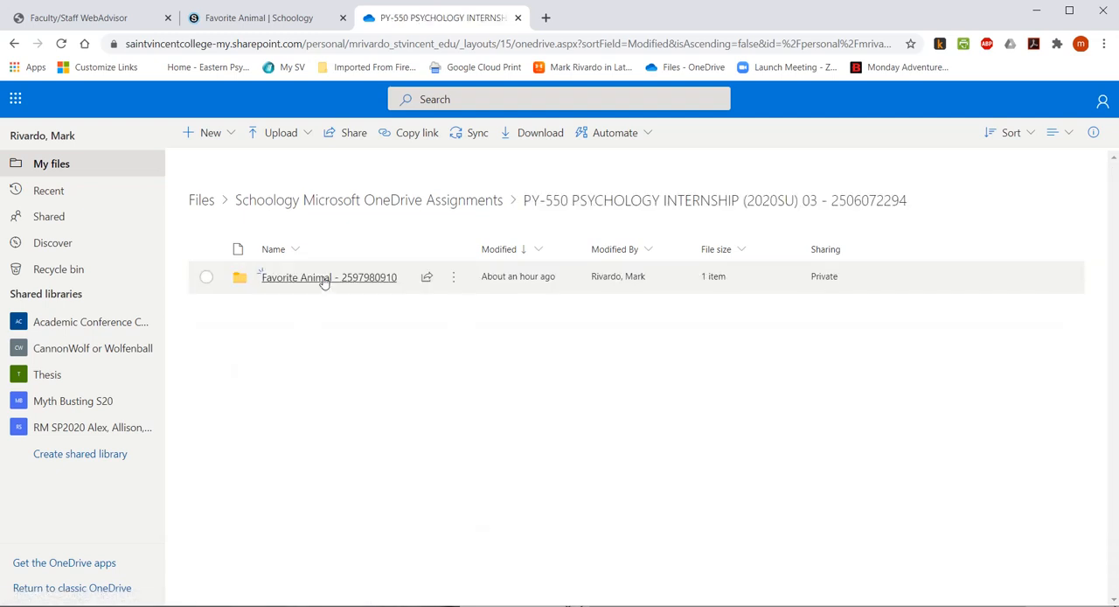
left_click(322, 280)
mouse_move(323, 281)
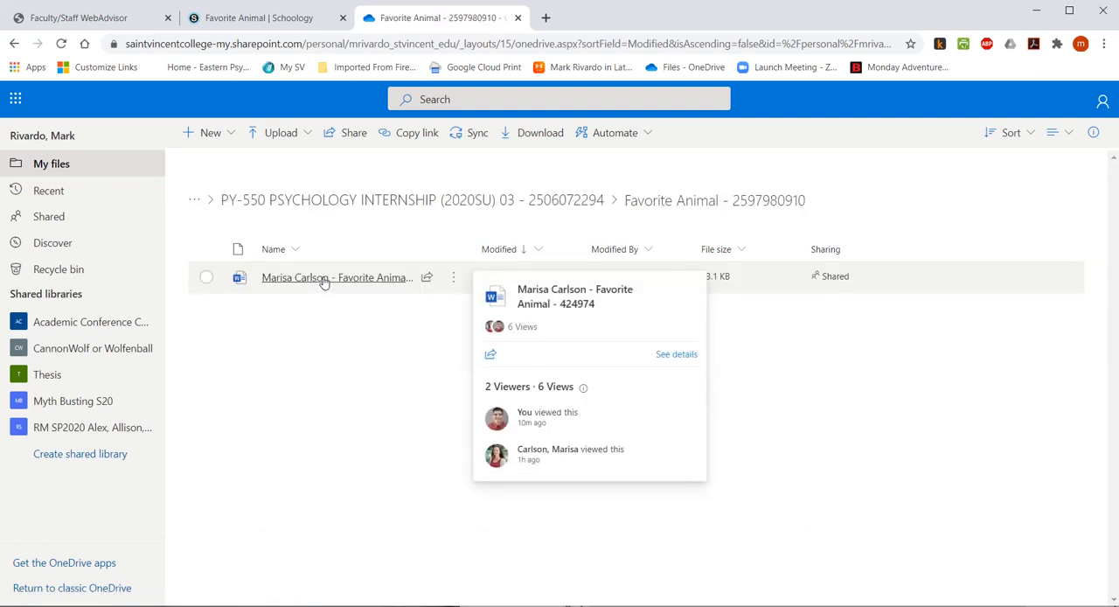
Return to the Schoology Microsoft OneDrive Assignments folder and examine the student files in the PY-271 Myth Busting course's Mid-term Exam folder.
left_click(259, 204)
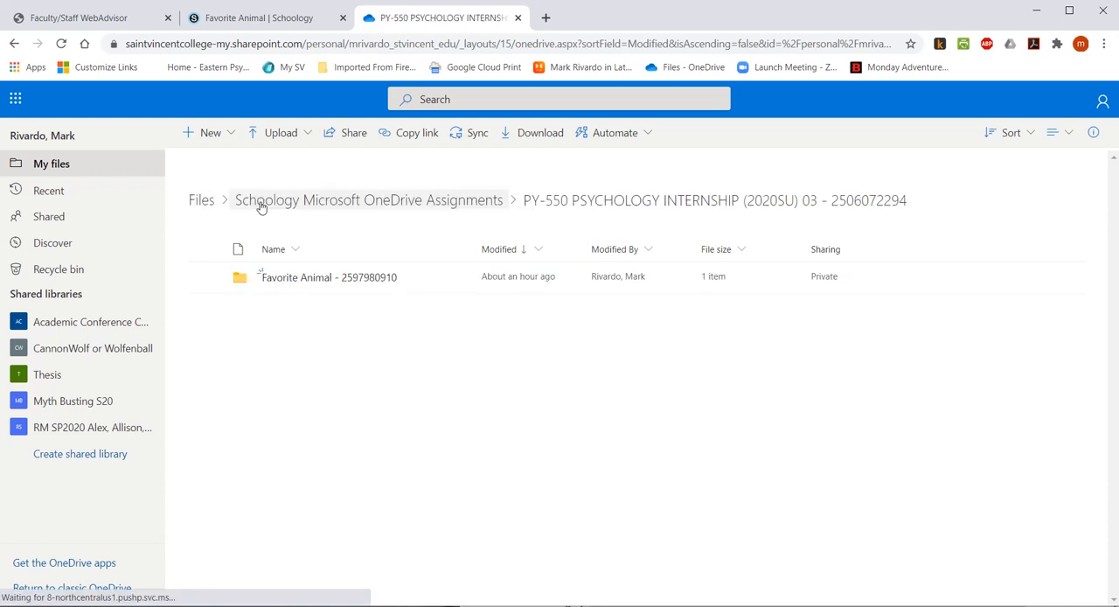
left_click(260, 202)
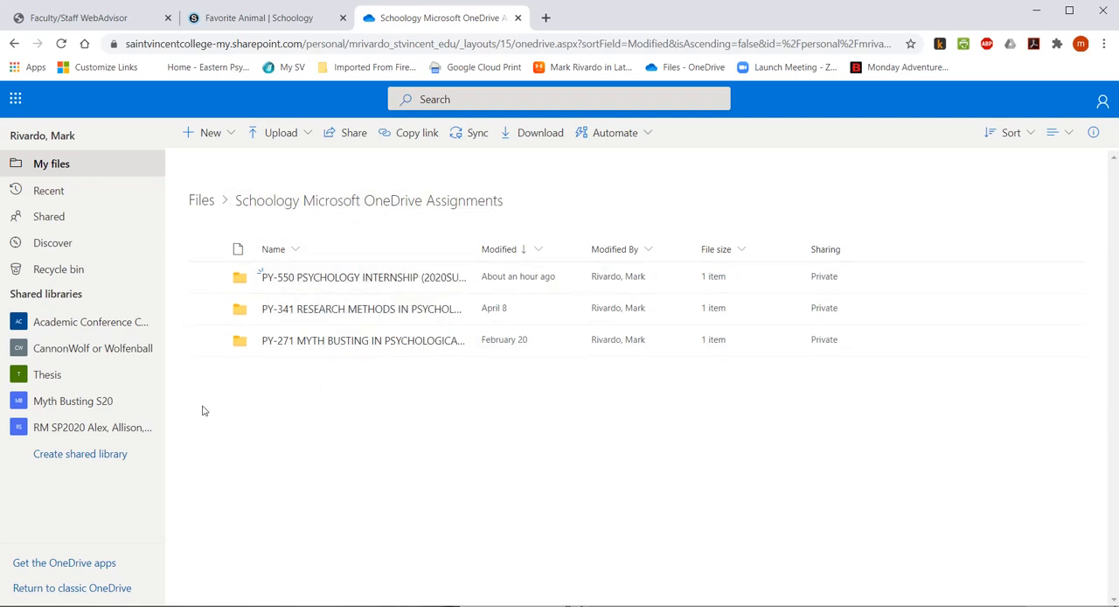
left_click(302, 342)
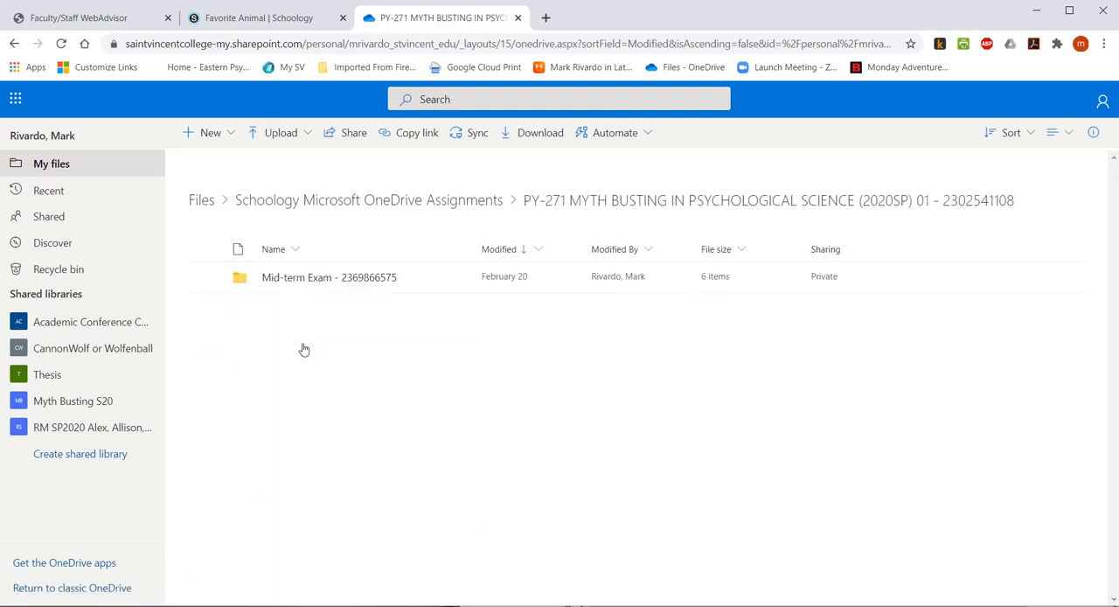
left_click(292, 278)
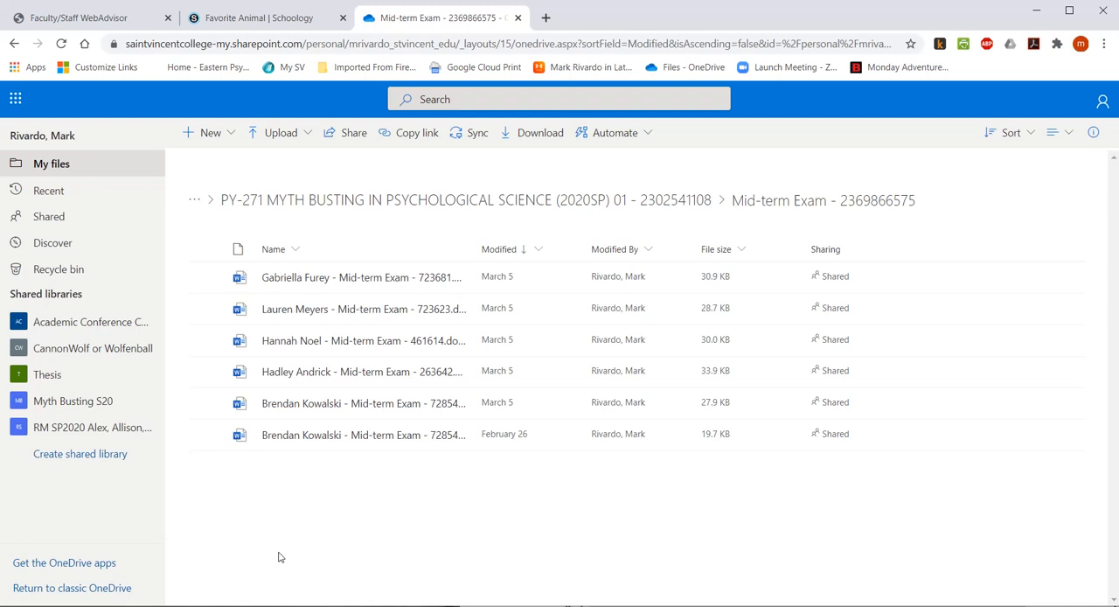
mouse_move(340, 279)
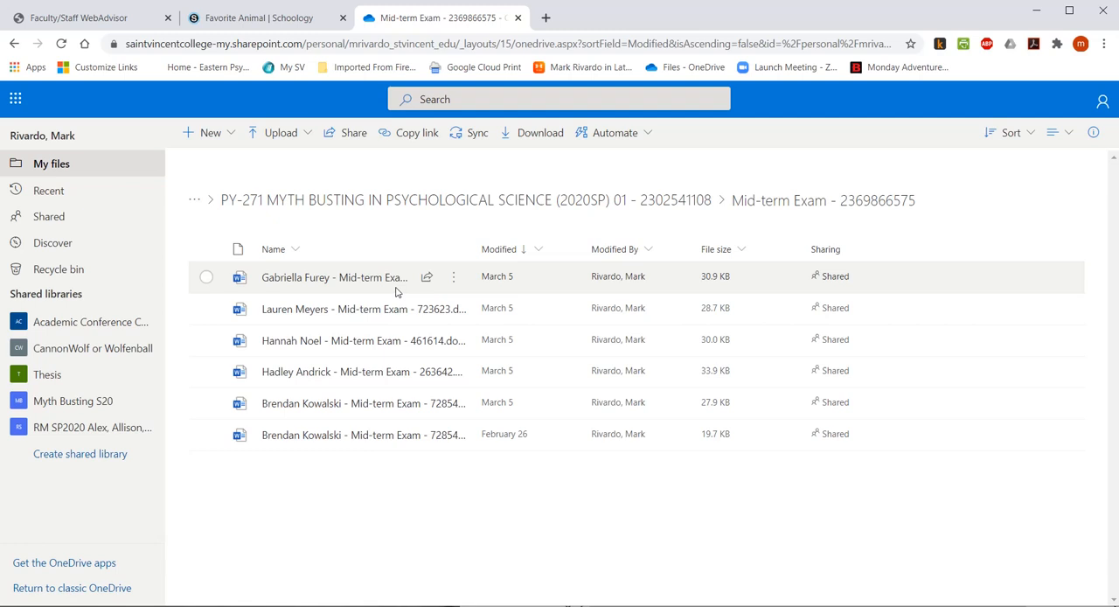
mouse_move(271, 282)
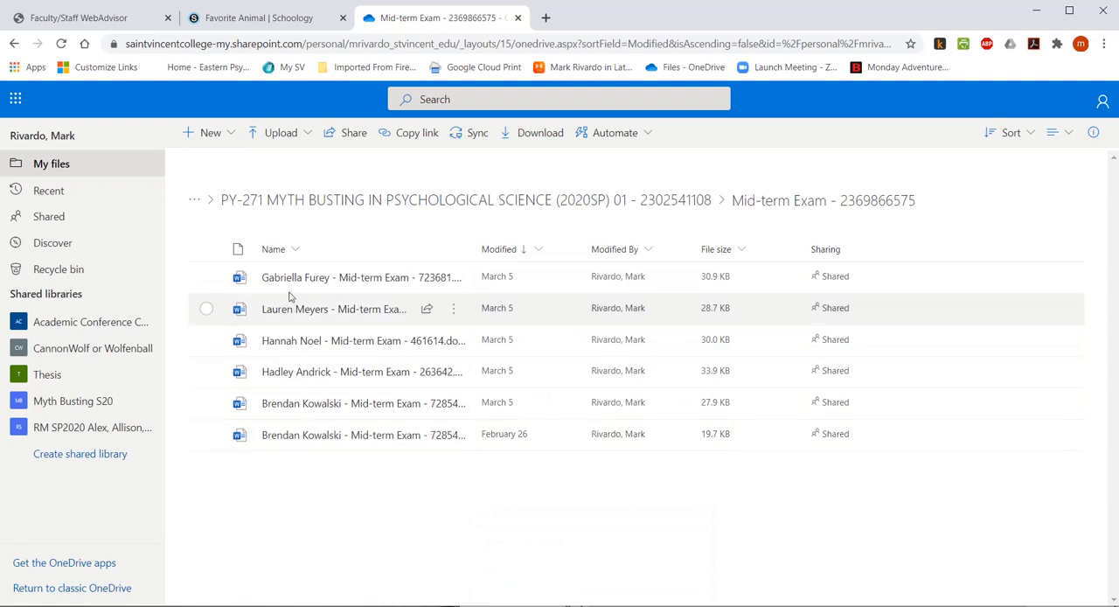
mouse_move(294, 444)
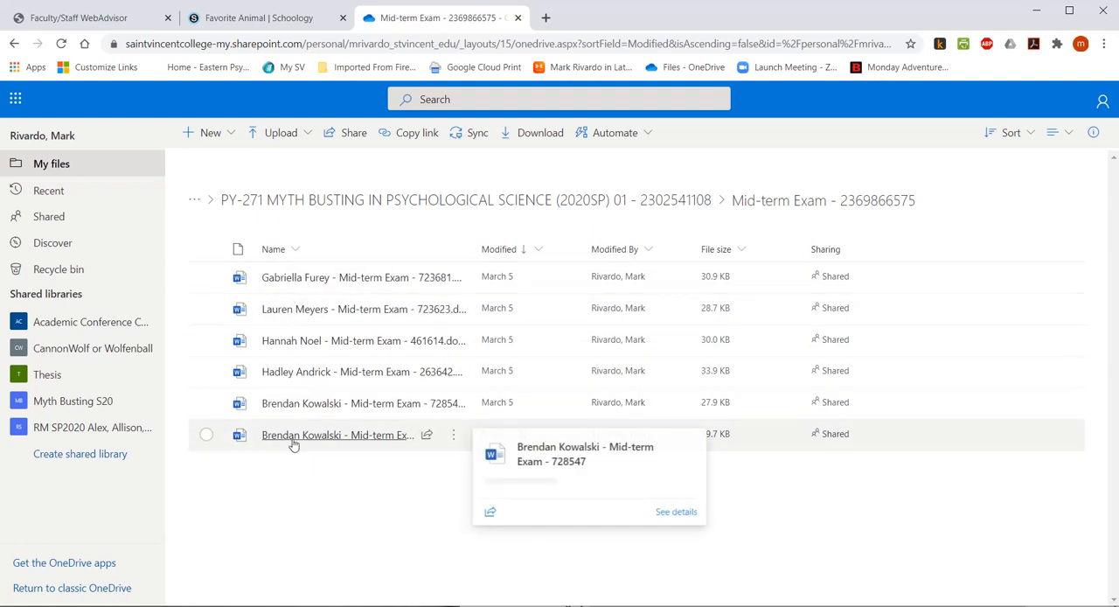